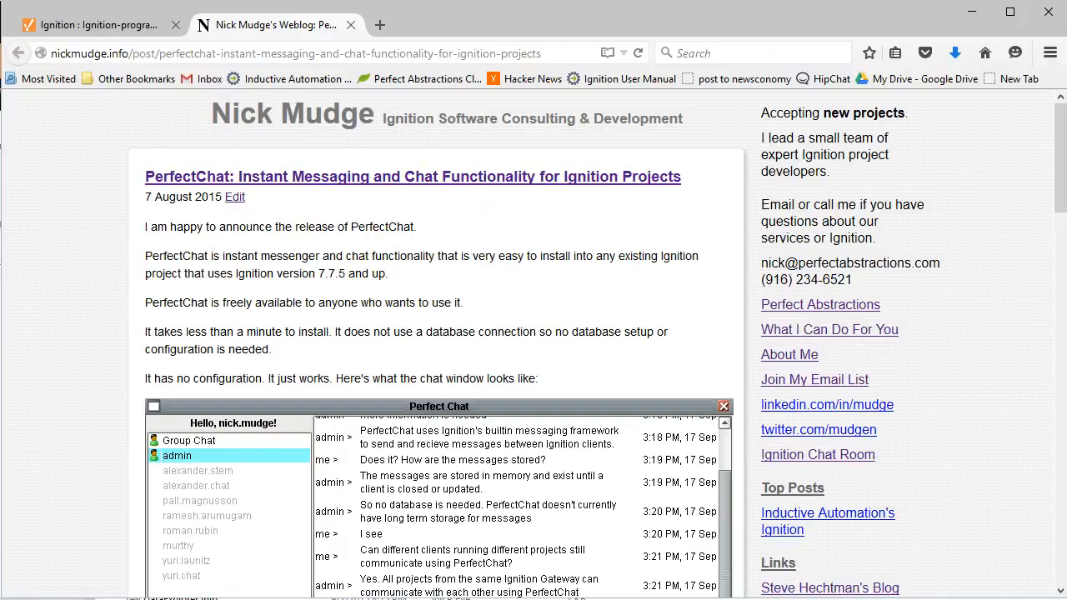
# Step: Search Google for 'ignition power scripting' and open the PA Power Scripting Module marketplace result
pyautogui.click(381, 24)
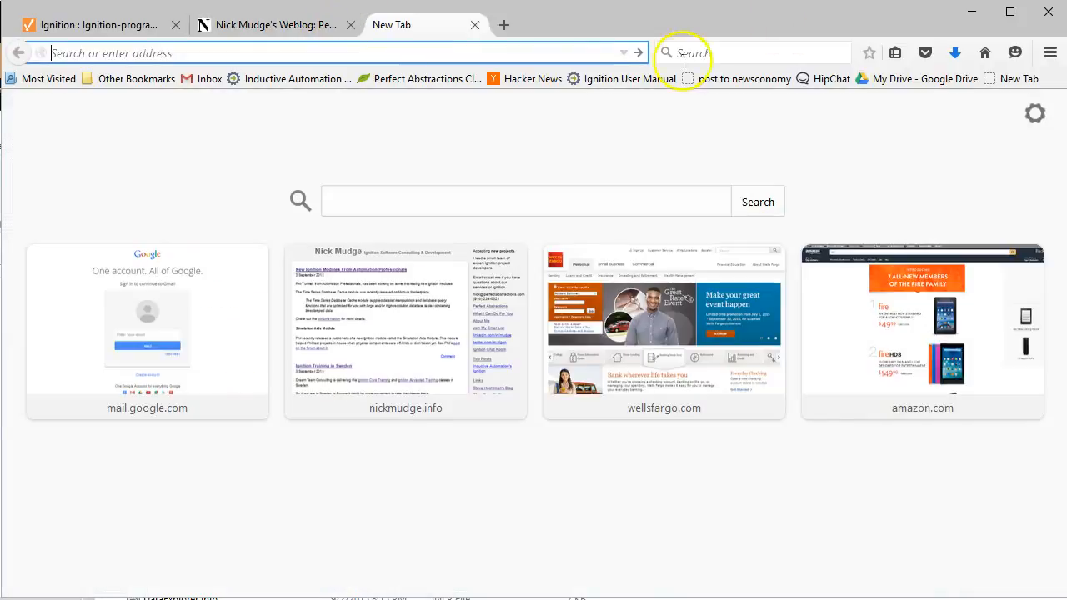
pyautogui.click(506, 193)
pyautogui.write('ignition power scripting')
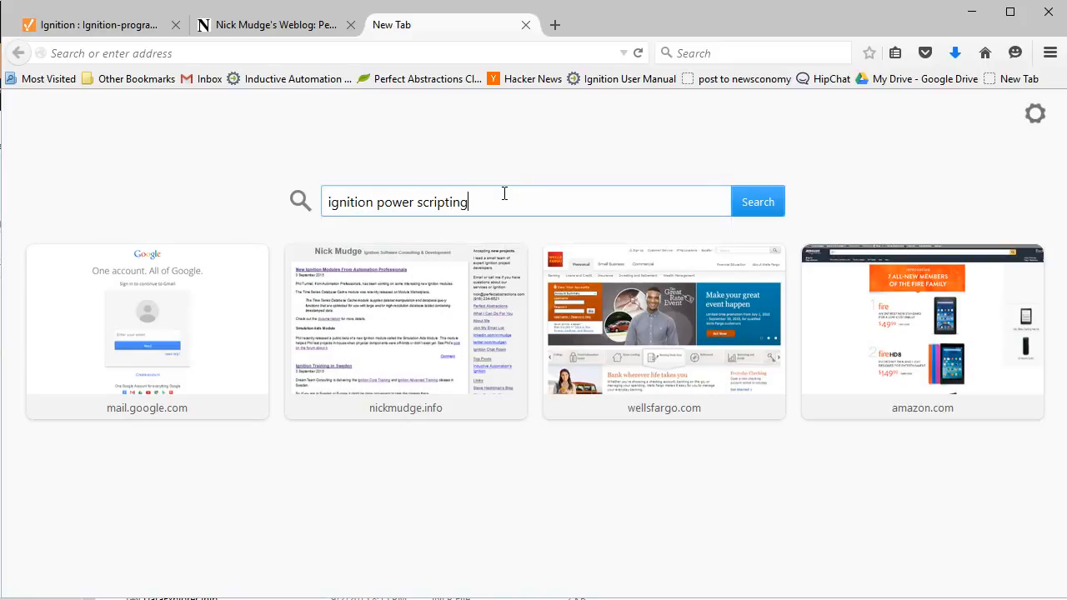
pyautogui.press('Return')
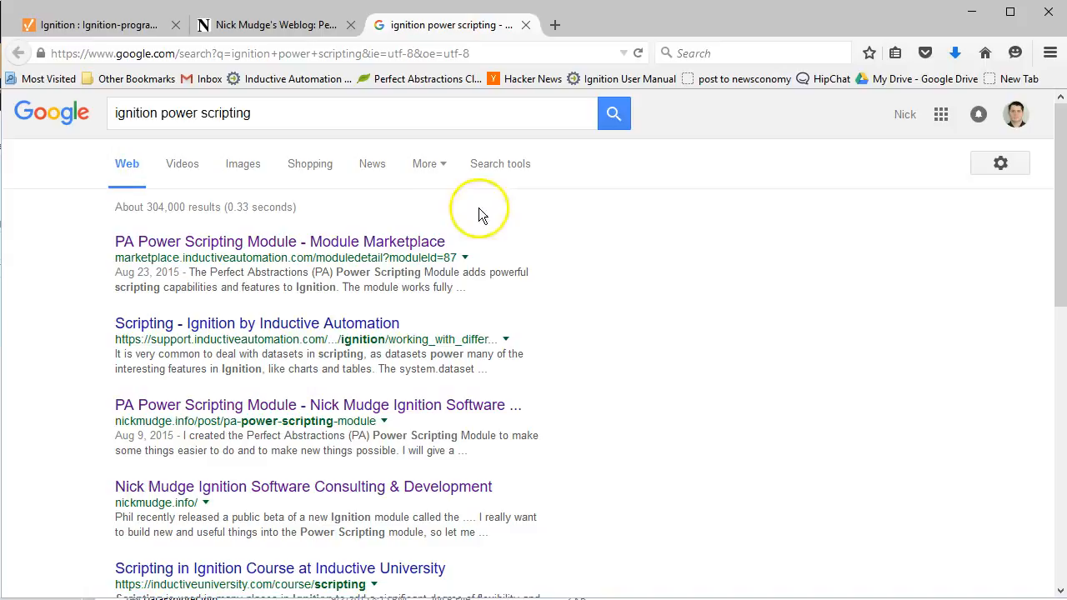
pyautogui.click(344, 240)
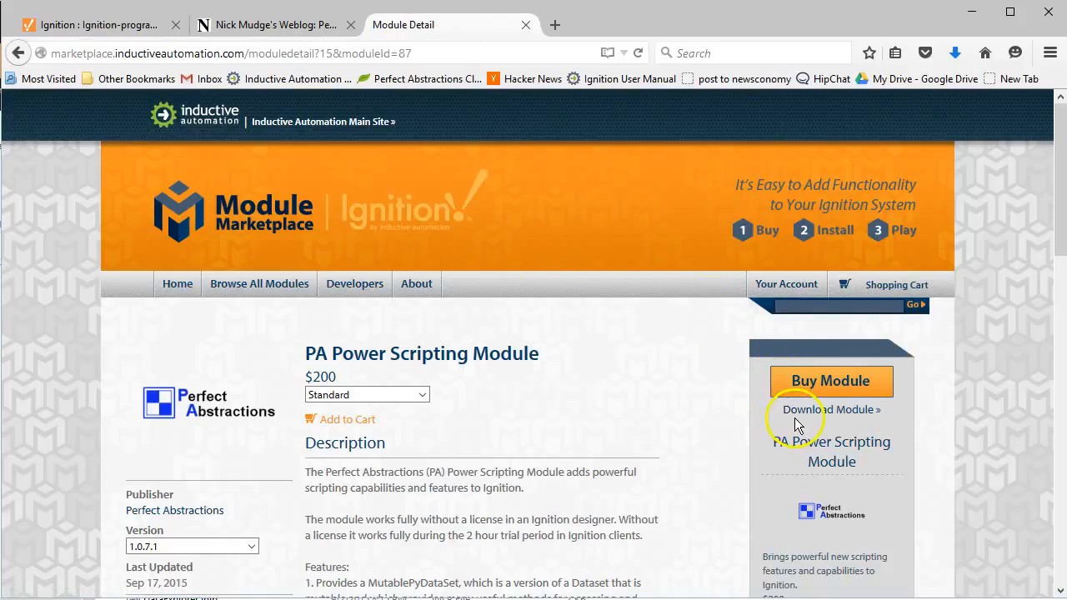
# Step: Agree to the module trial terms and save PowerScripting.modl (231 KB) to the computer
pyautogui.click(798, 411)
pyautogui.scroll(-20, 455, 393)
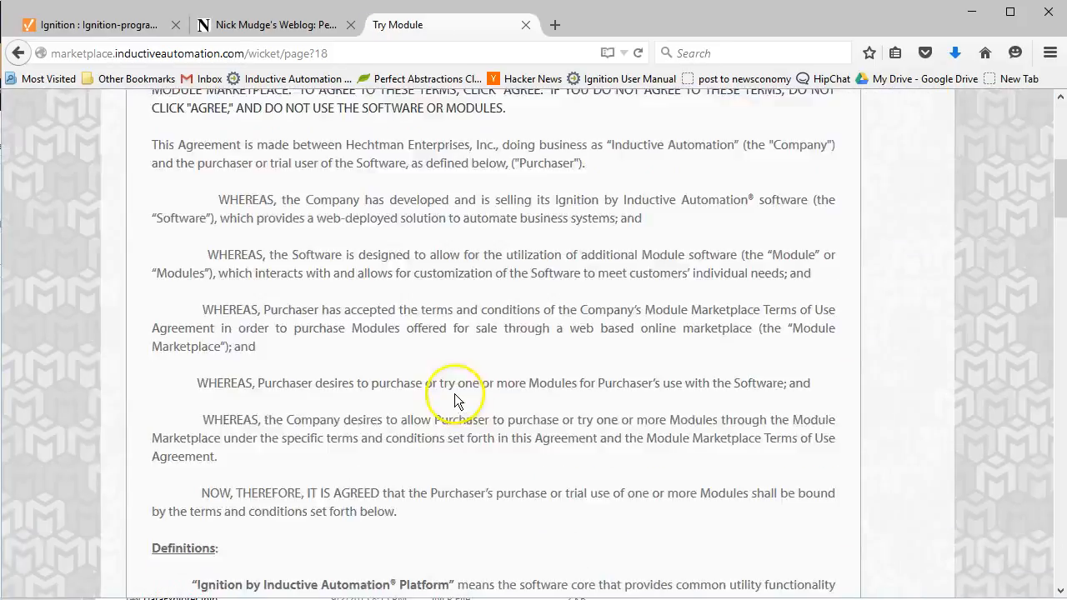
pyautogui.scroll(-15, 343, 427)
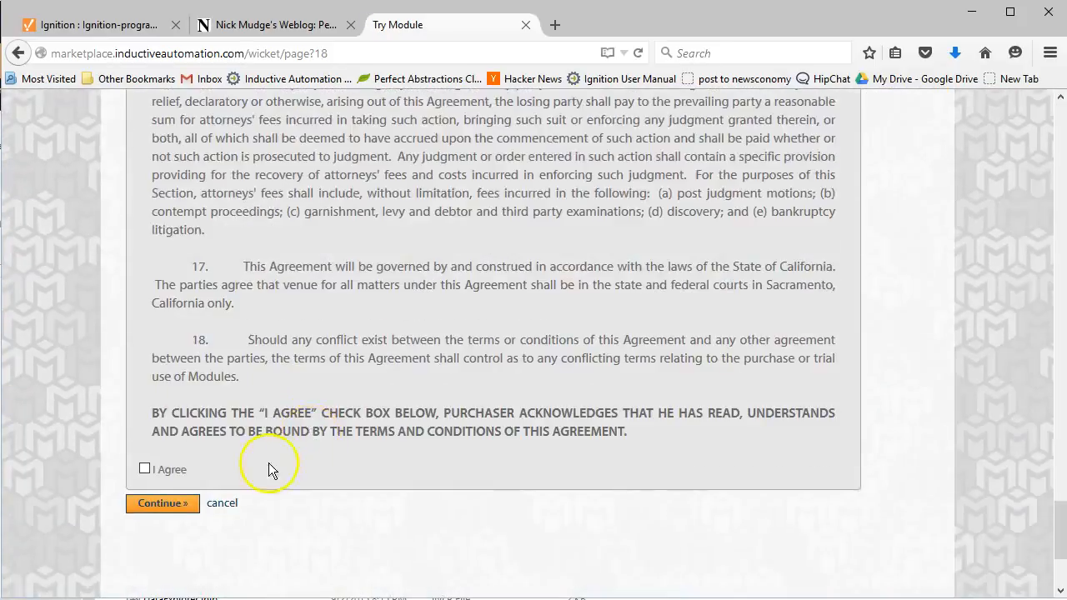
pyautogui.click(145, 278)
pyautogui.click(150, 315)
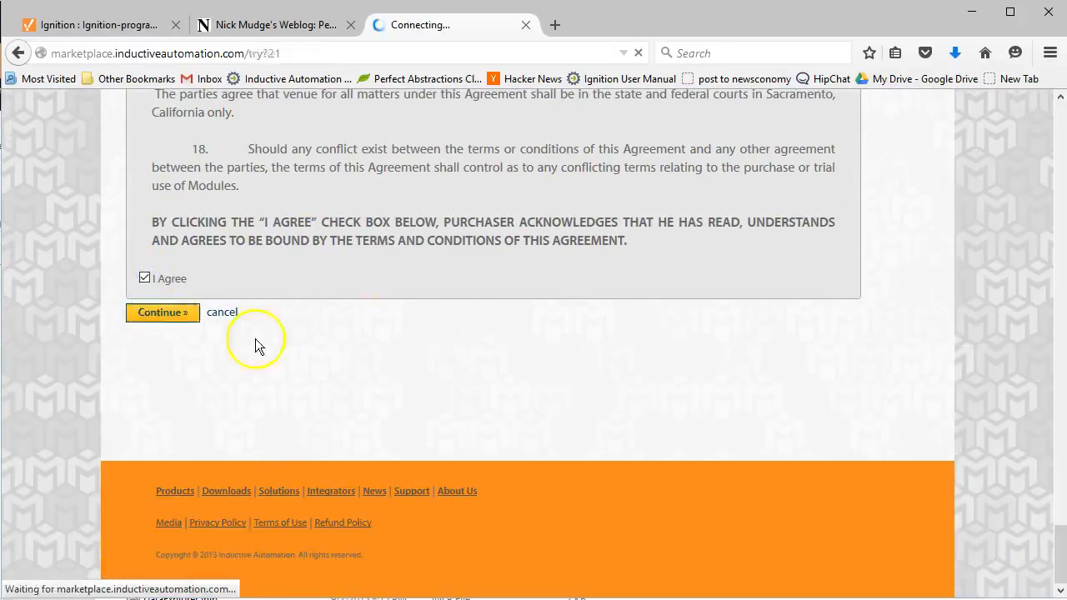
pyautogui.click(409, 405)
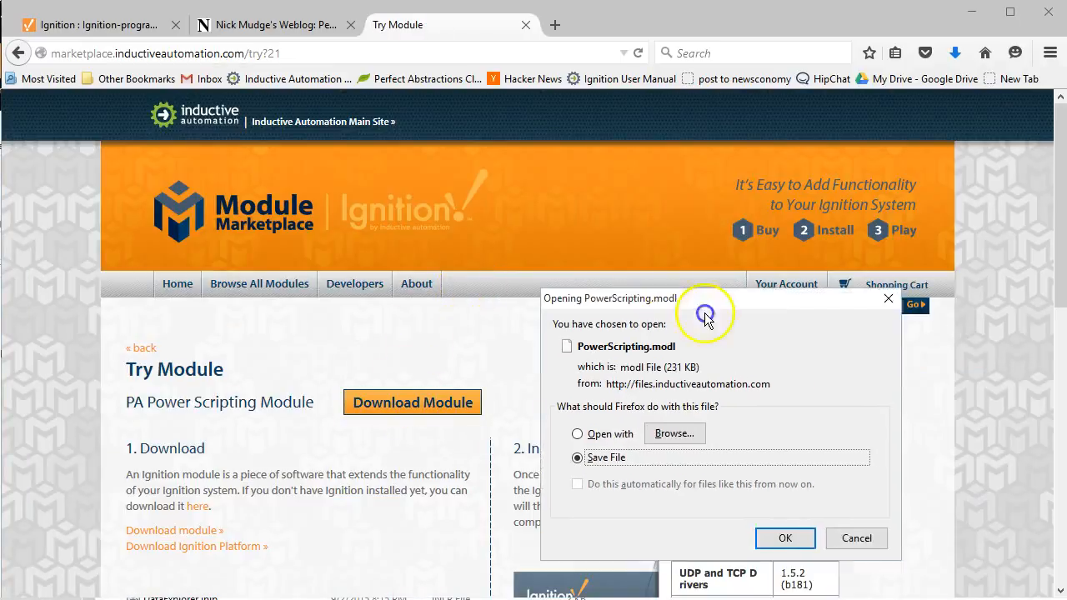
pyautogui.click(688, 492)
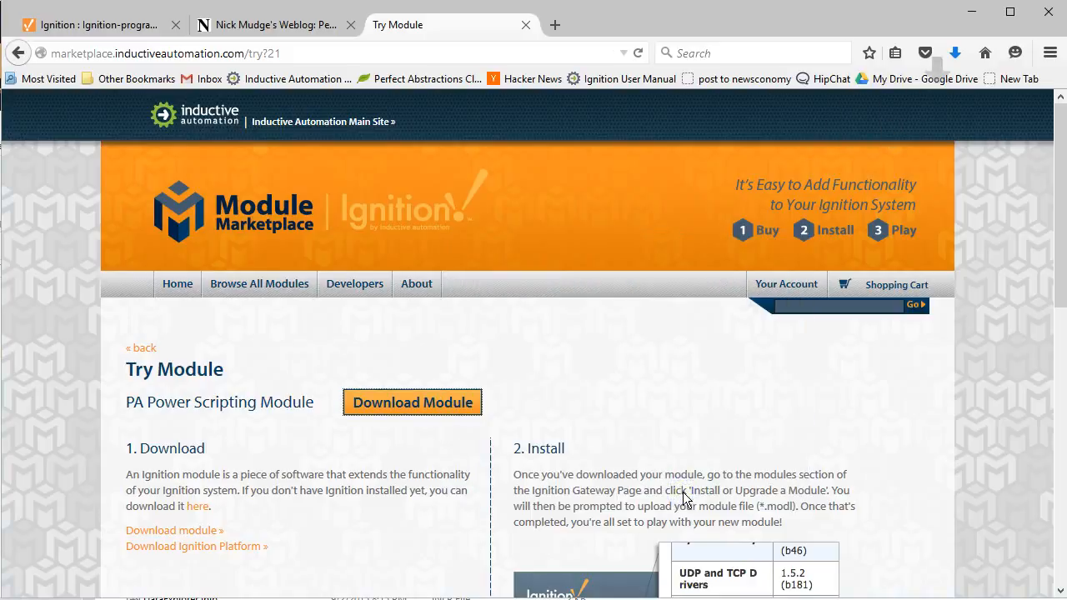
# Step: Go to the Gateway's Modules configuration page and start installing a new module
pyautogui.click(121, 26)
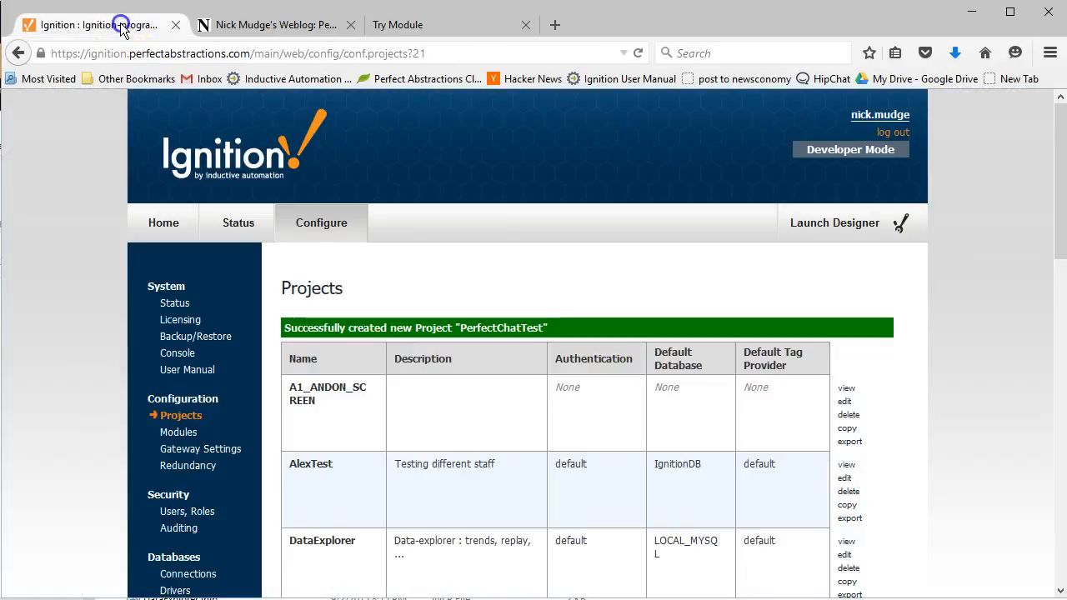
pyautogui.scroll(-5, 201, 362)
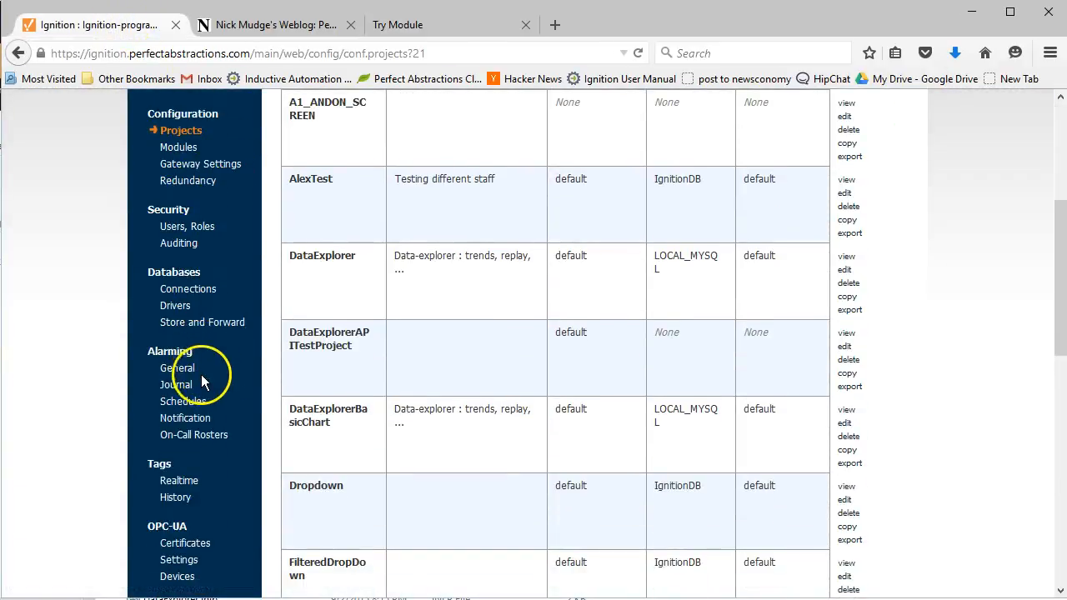
pyautogui.scroll(-3, 197, 357)
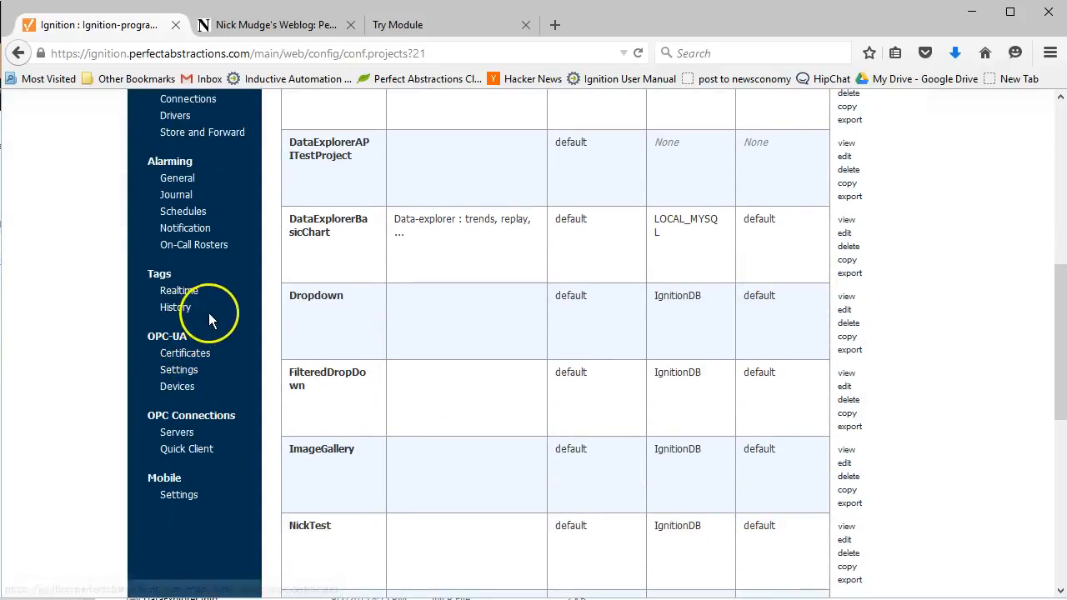
pyautogui.scroll(3, 287, 298)
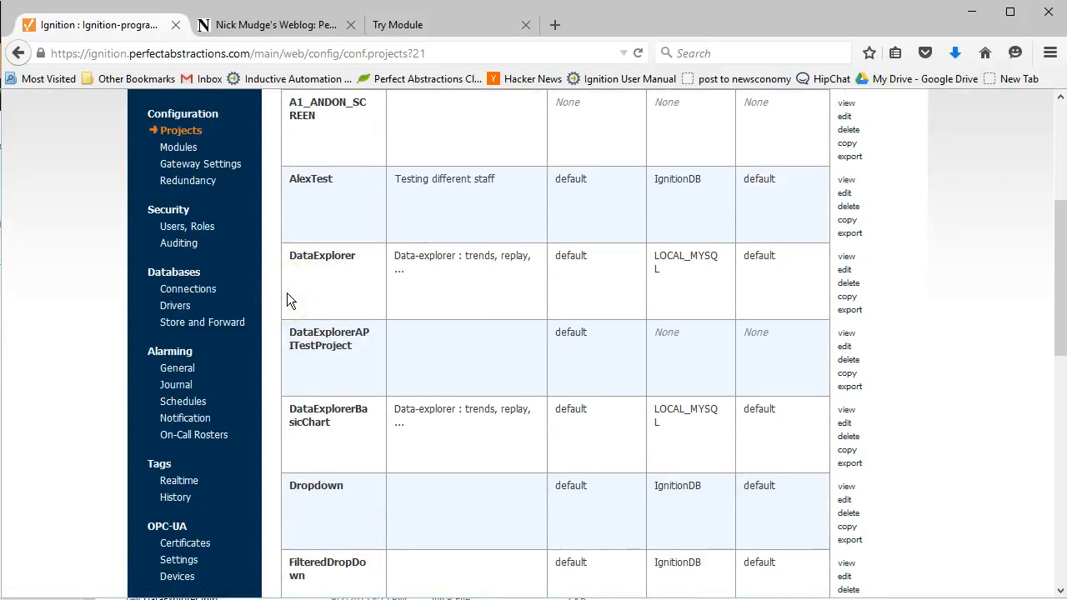
pyautogui.scroll(2, 287, 298)
pyautogui.click(169, 233)
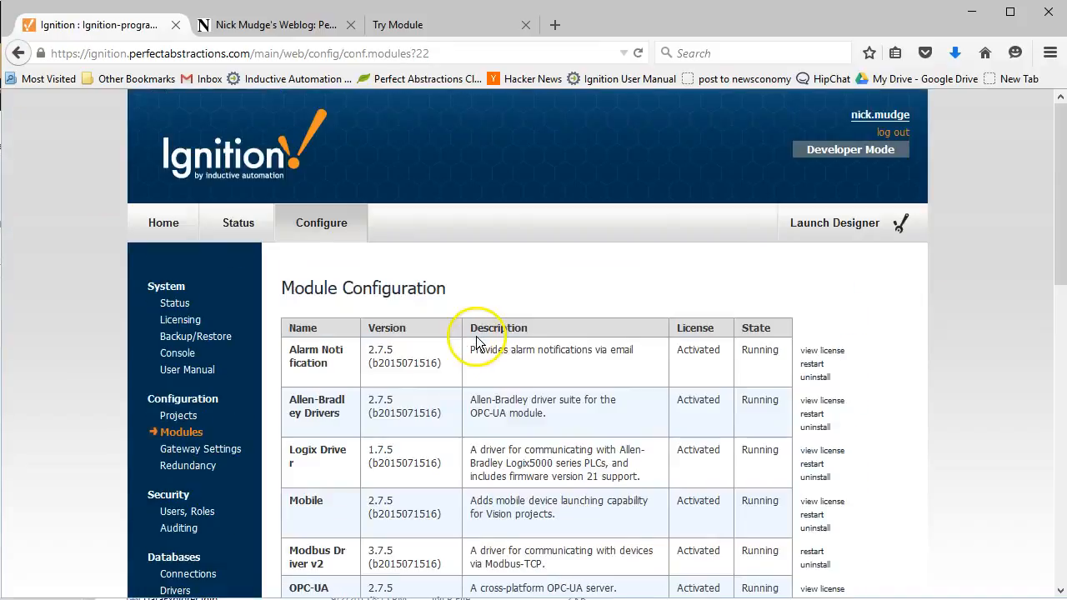
pyautogui.scroll(-10, 478, 343)
pyautogui.click(359, 440)
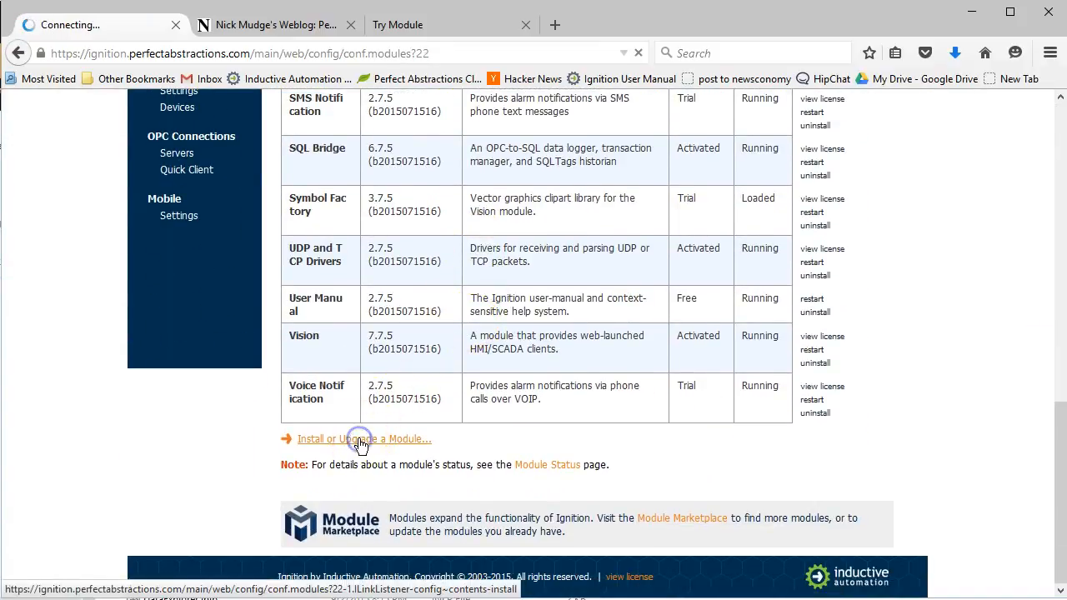
# Step: Choose PowerScripting(5).modl, sorted newest first, and upload it for installation
pyautogui.click(312, 405)
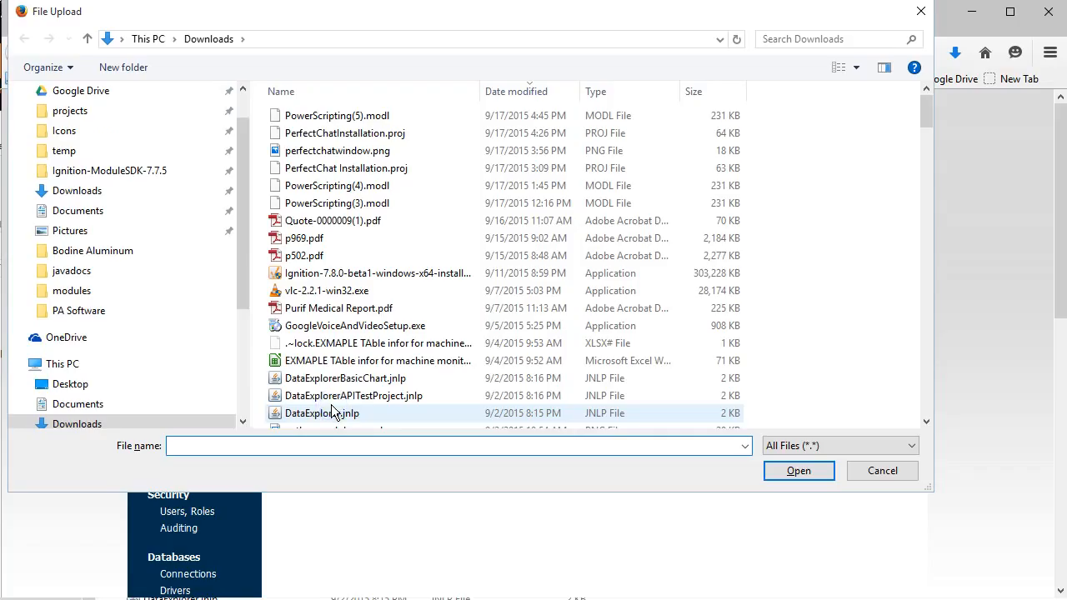
pyautogui.click(514, 94)
pyautogui.click(515, 93)
pyautogui.click(385, 116)
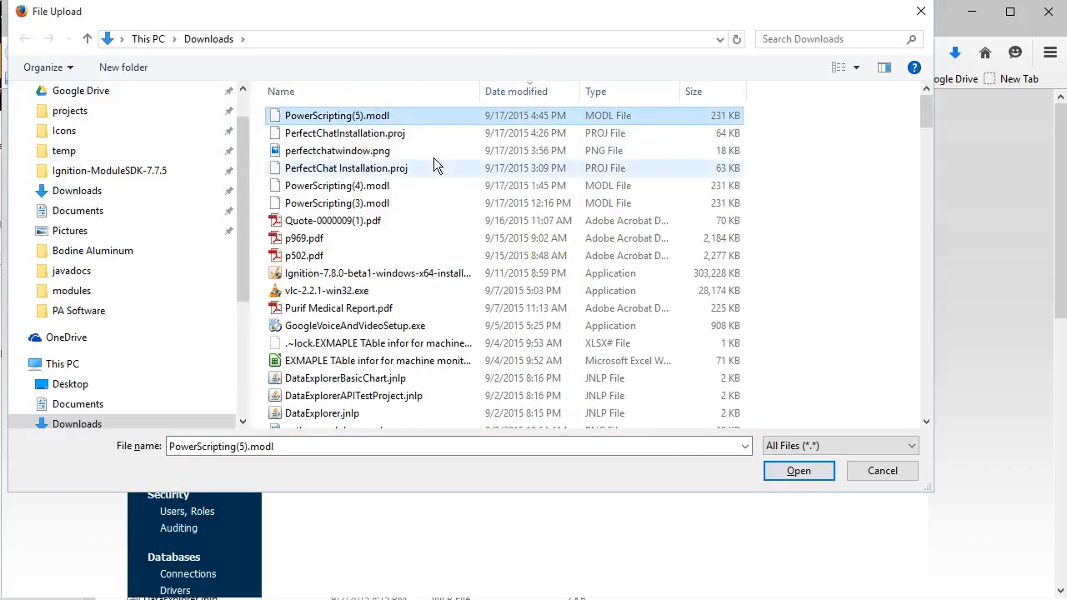
pyautogui.click(787, 469)
pyautogui.click(324, 433)
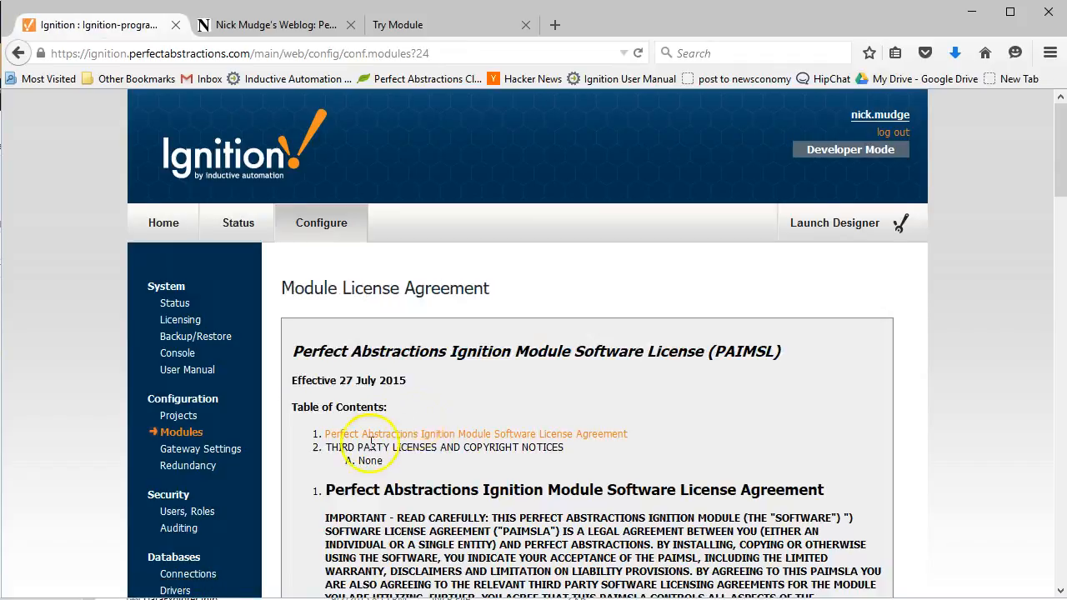
# Step: Accept the PAIMSL license, install PA Power Scripting Module 1.0.7, and return to the PerfectChat post
pyautogui.scroll(-20, 370, 445)
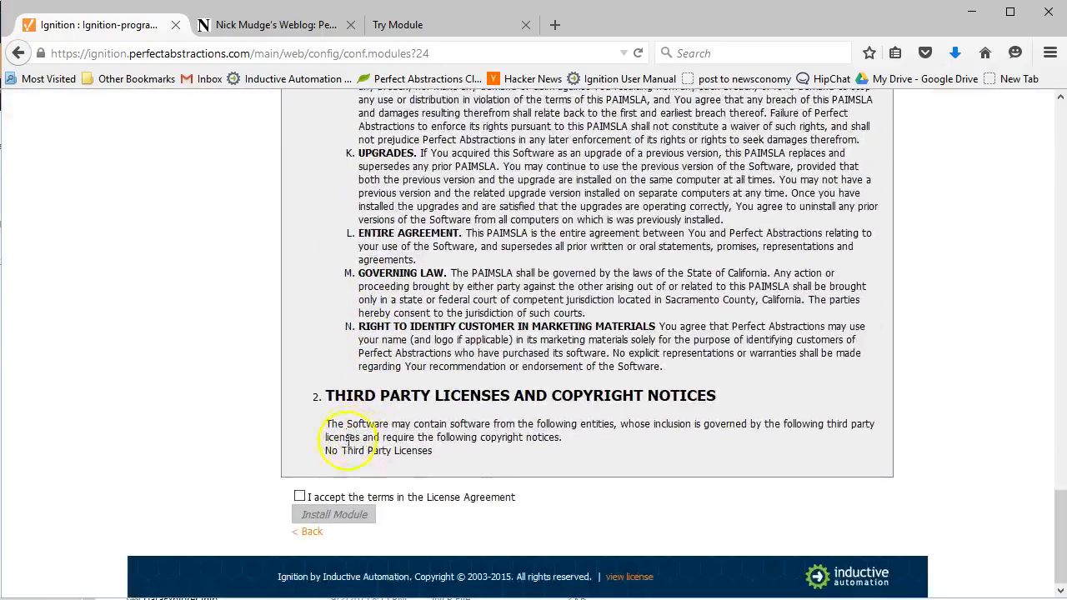
pyautogui.click(300, 496)
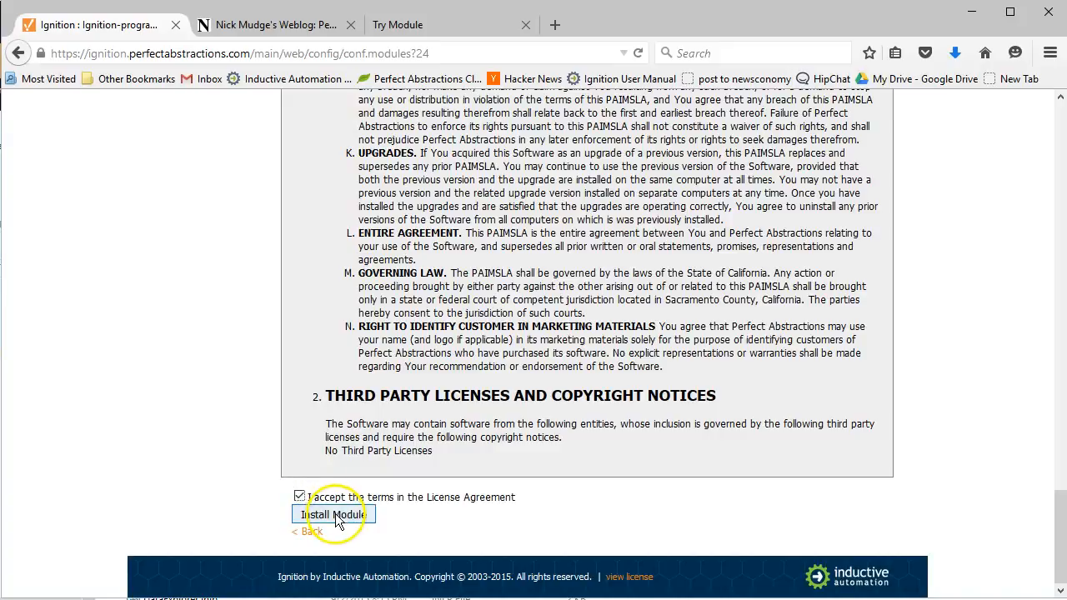
pyautogui.click(338, 516)
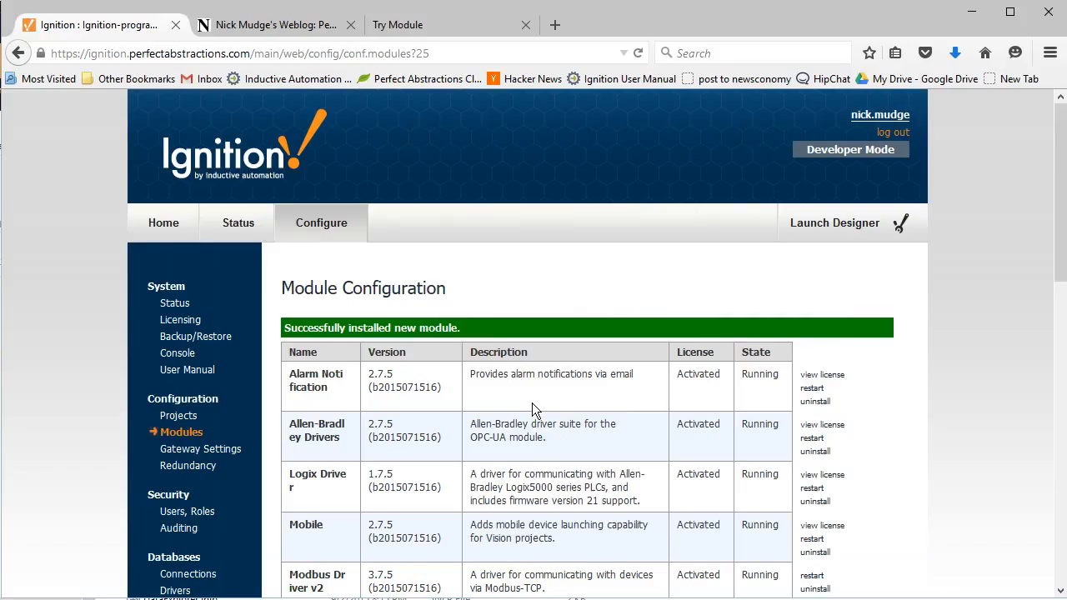
pyautogui.scroll(-5, 532, 403)
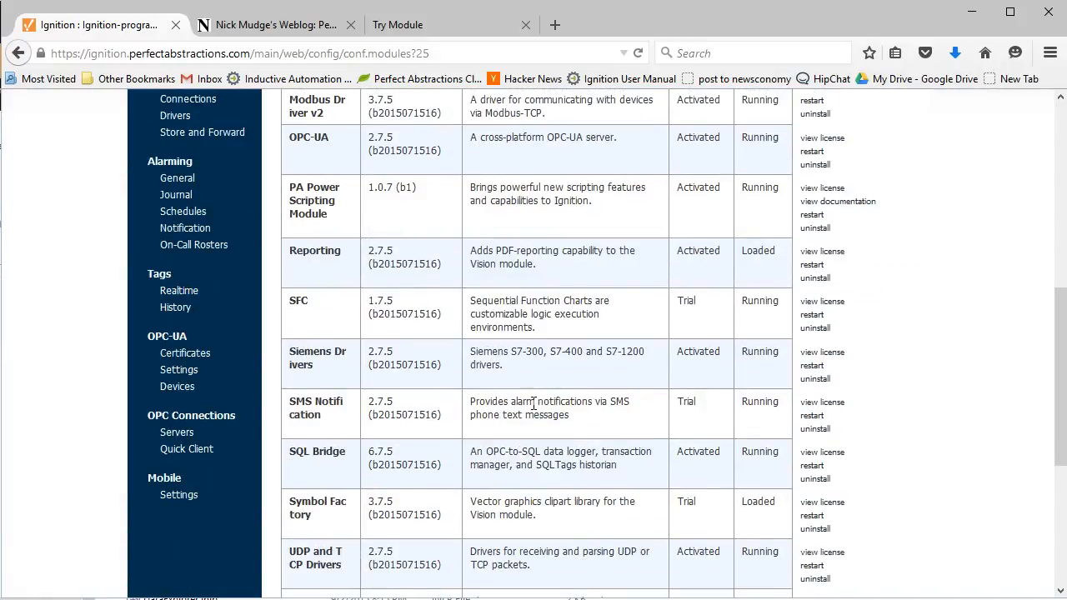
pyautogui.scroll(-3, 534, 404)
pyautogui.scroll(10, 534, 404)
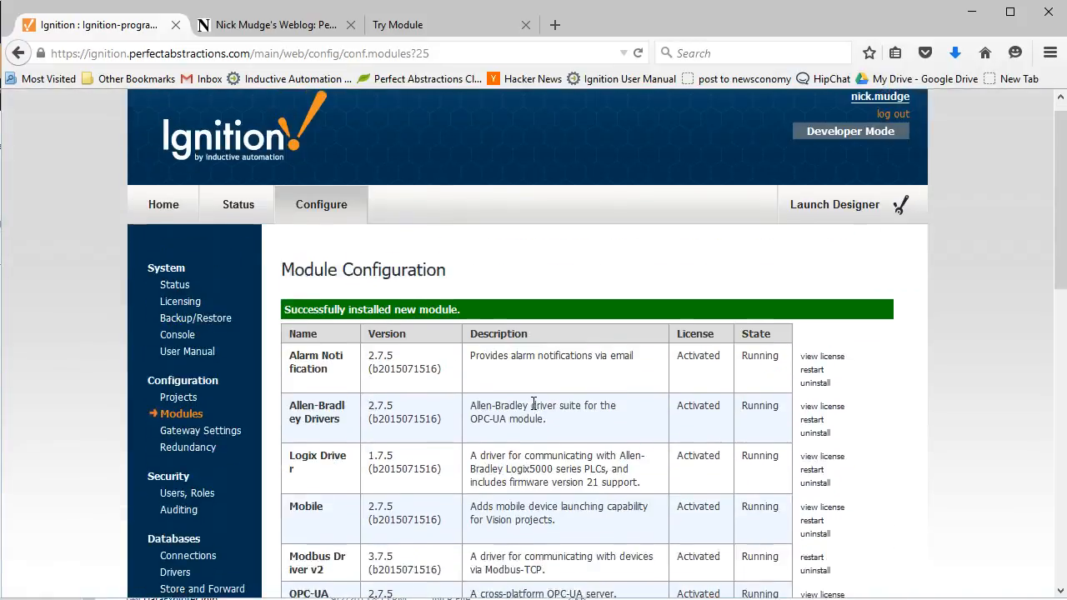
pyautogui.click(275, 25)
pyautogui.scroll(-8, 414, 327)
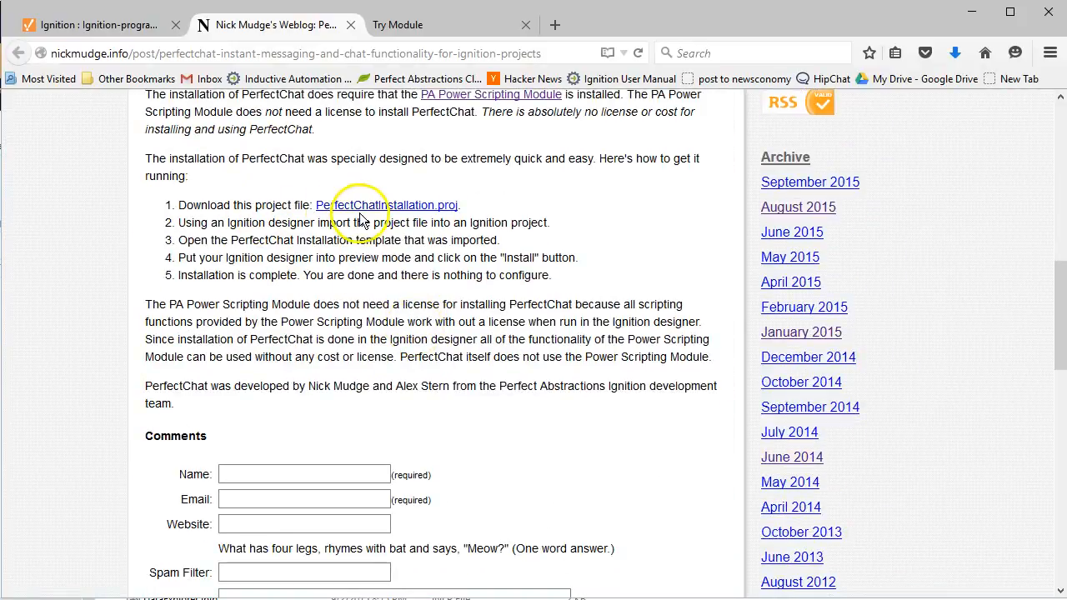
# Step: Save the PerfectChatInstallation.proj file (63.4 KB) linked in the post's installation steps
pyautogui.click(415, 207)
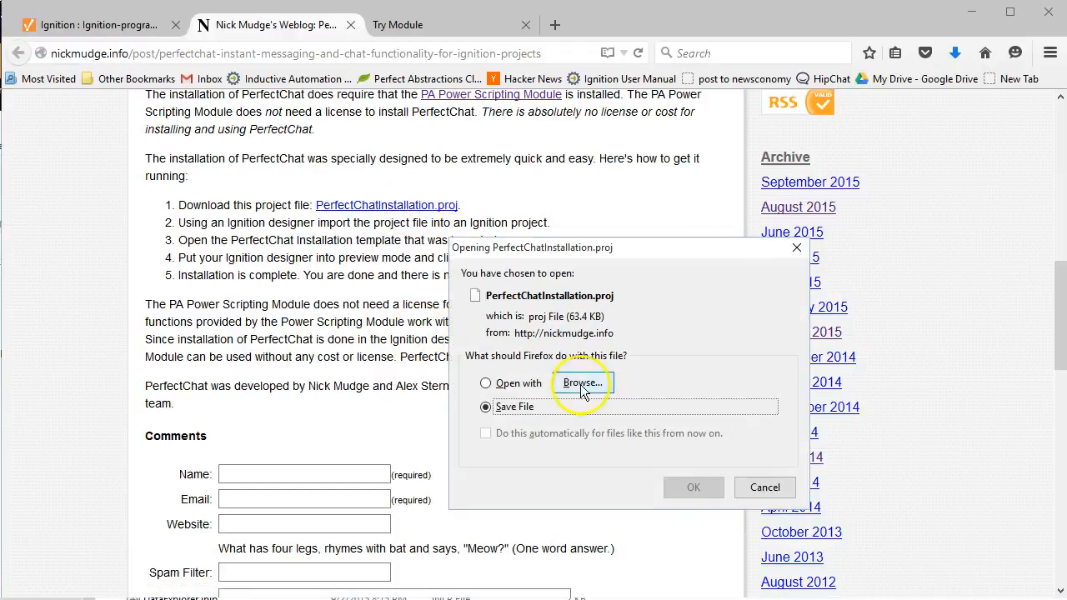
pyautogui.click(685, 490)
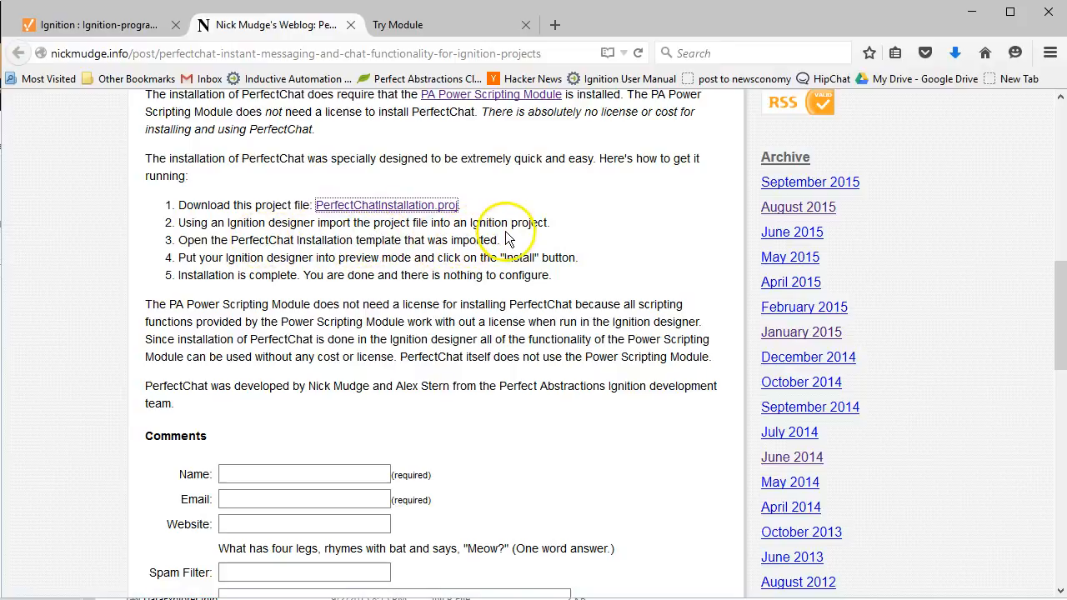
# Step: Launch the Designer from the Gateway via Java Web Start, accepting the certificate warning
pyautogui.click(150, 32)
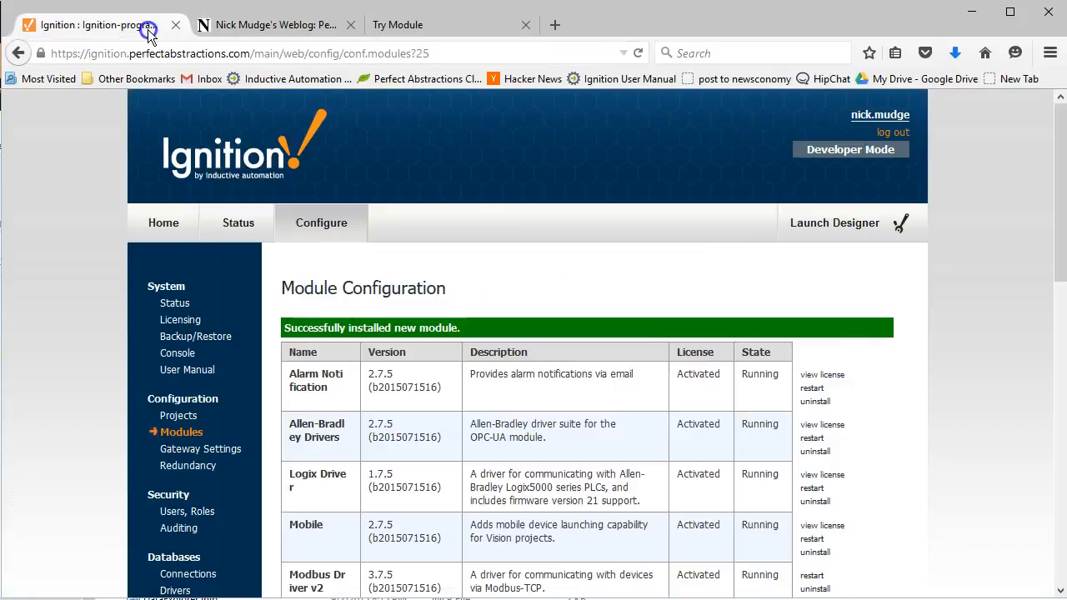
pyautogui.click(836, 223)
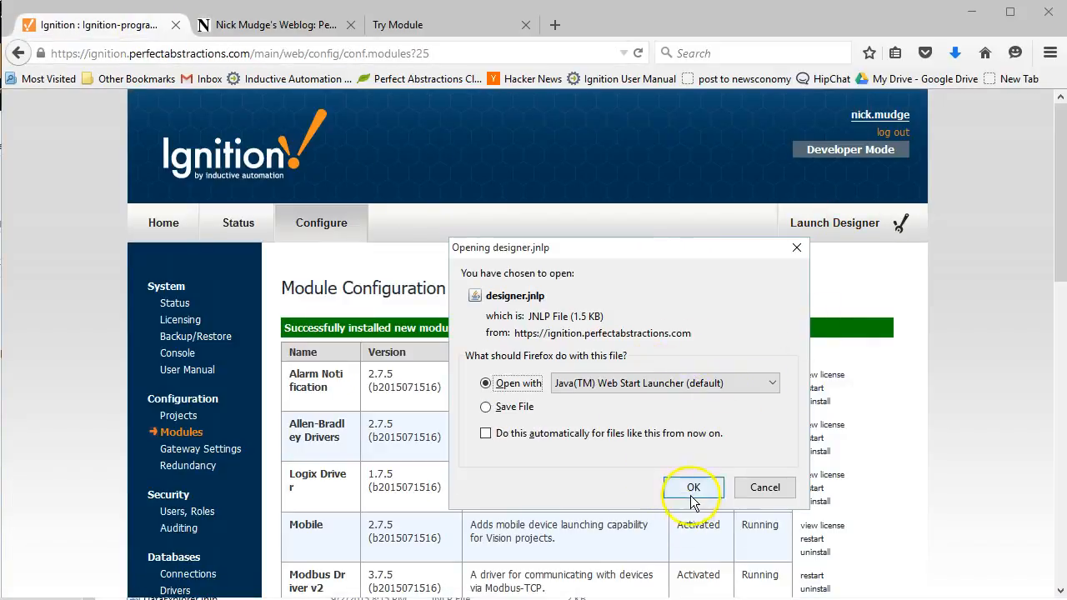
pyautogui.click(692, 488)
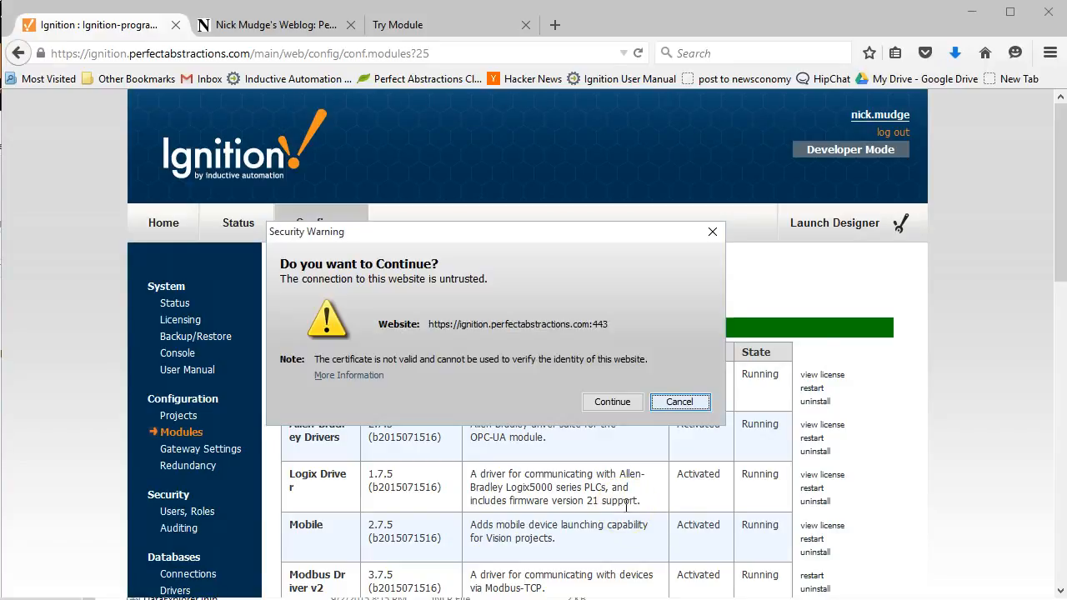
pyautogui.click(614, 400)
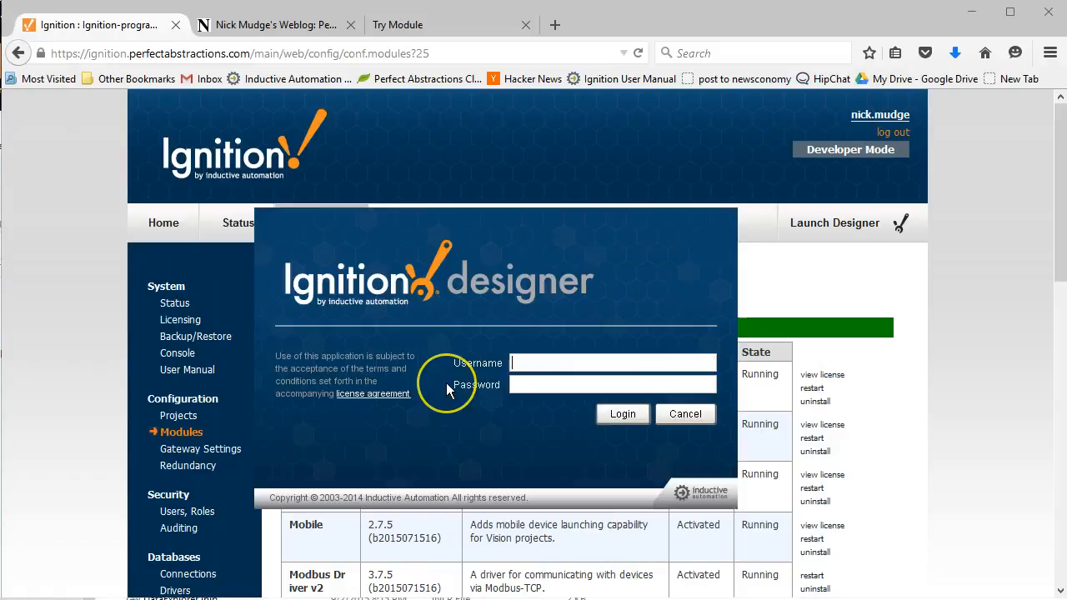
# Step: Sign in with the Designer username and password, then select PerfectChatTest under Open Recent
pyautogui.write('admin')
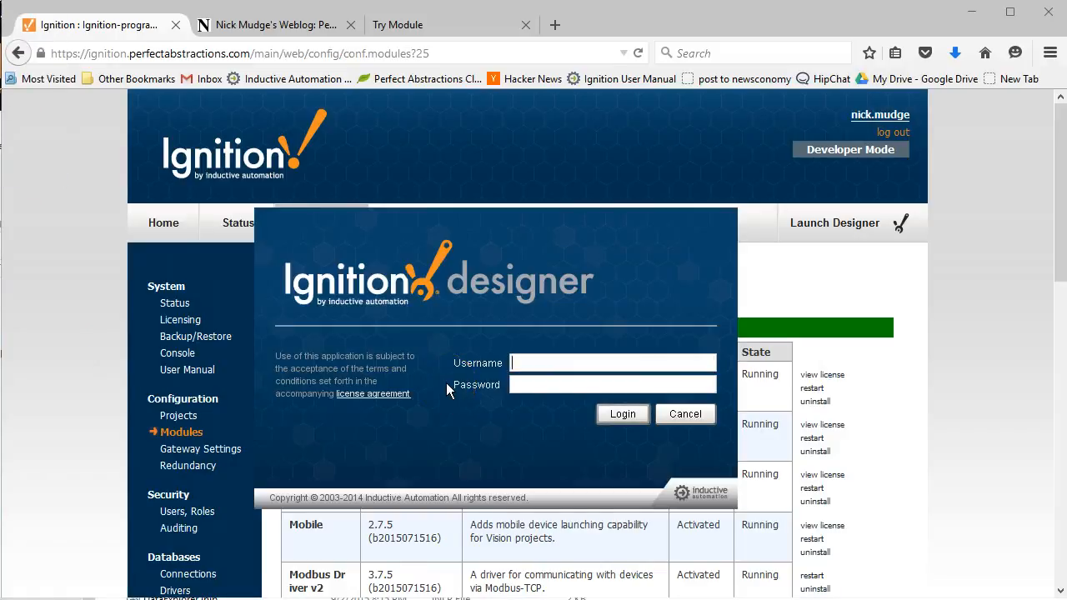
pyautogui.press('Tab')
pyautogui.write('password')
pyautogui.press('Return')
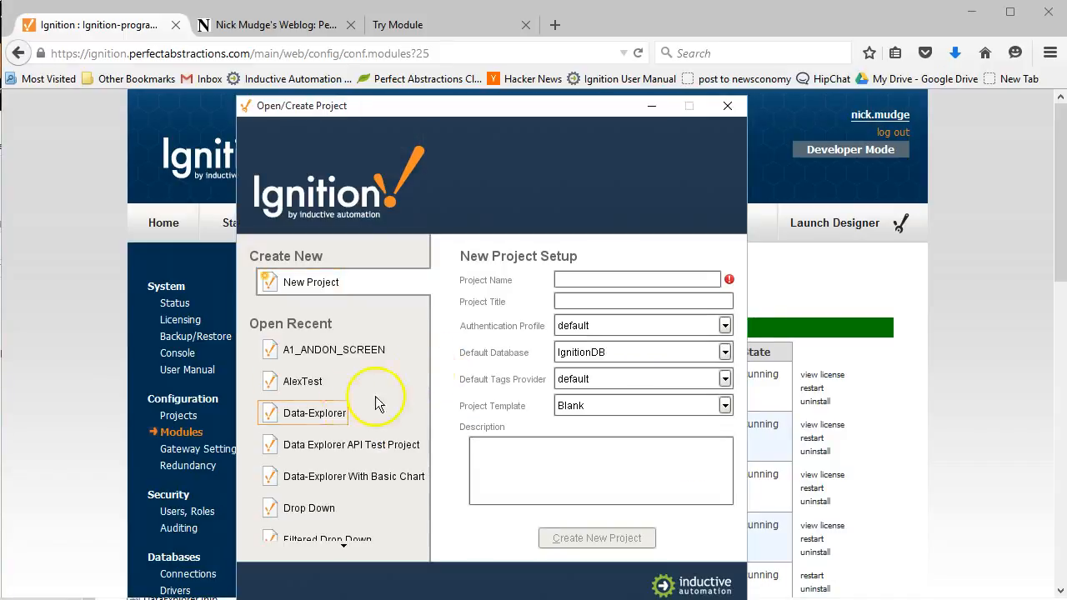
pyautogui.scroll(-4, 333, 453)
pyautogui.scroll(-3, 321, 474)
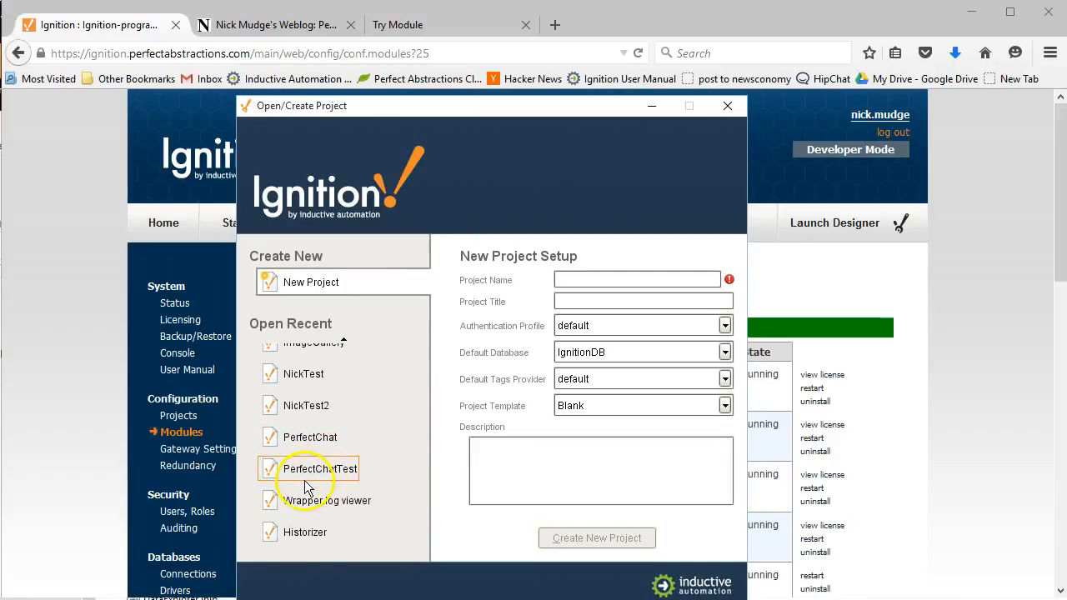
pyautogui.click(319, 463)
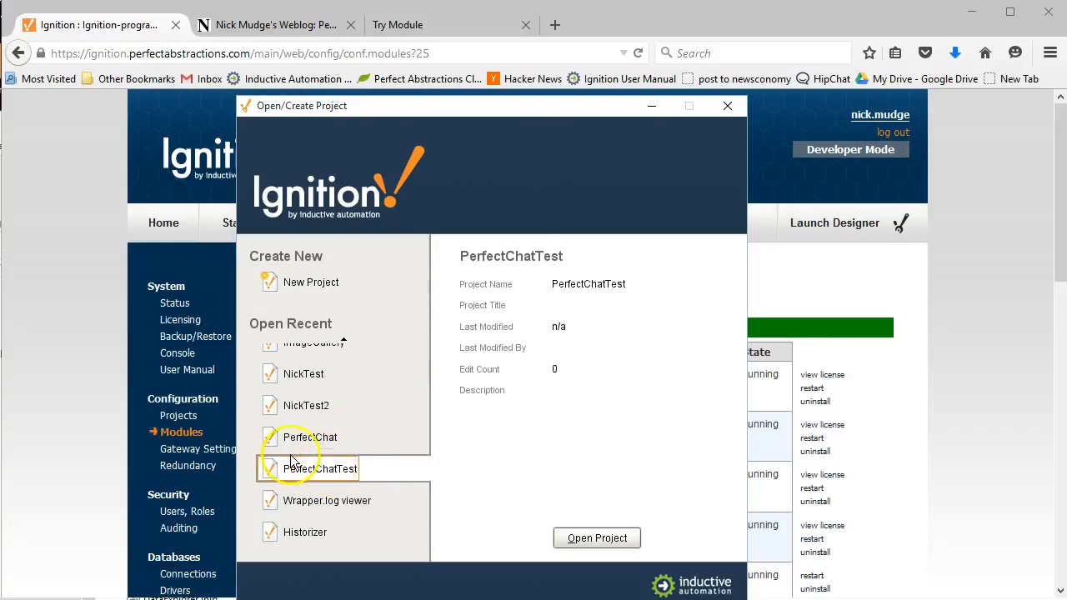
# Step: Open the selected PerfectChatTest project from the Open/Create Project window
pyautogui.click(591, 539)
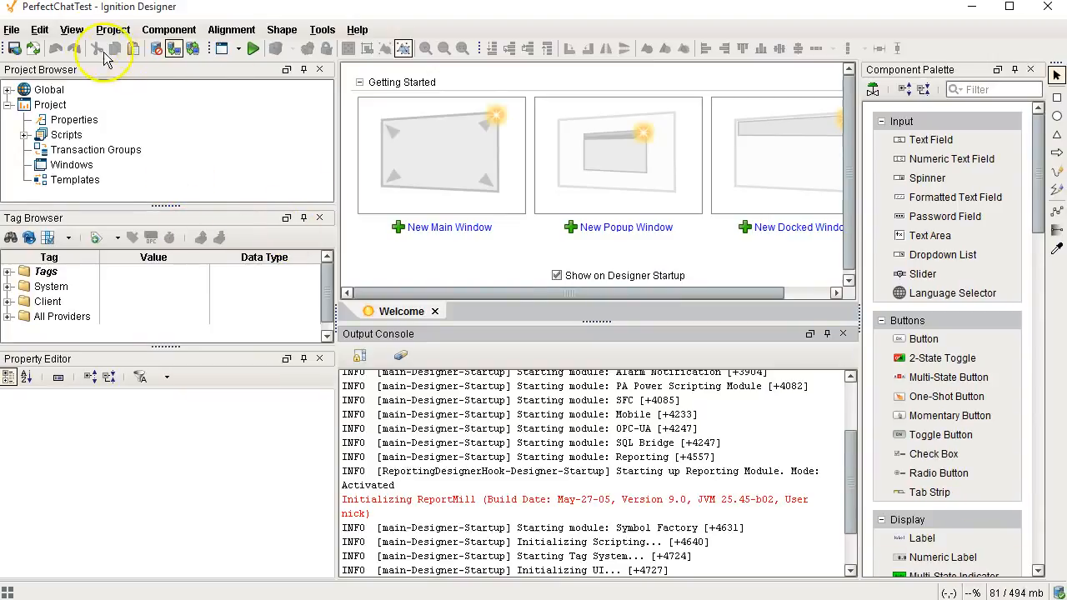
# Step: Import PerfectChatInstallation(1).proj from the Downloads folder through File > Import
pyautogui.click(11, 32)
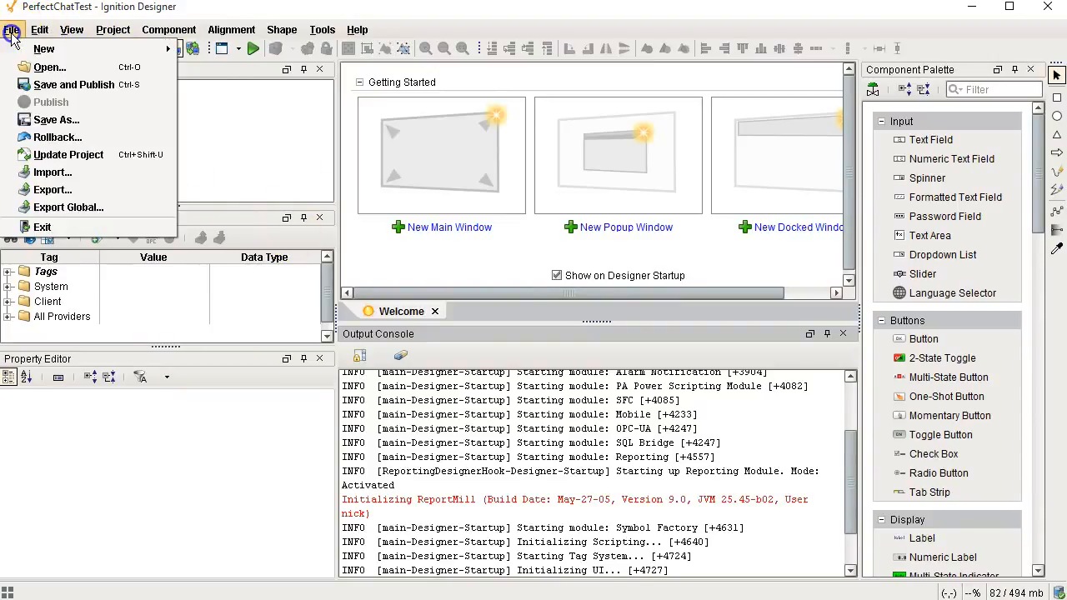
pyautogui.click(83, 171)
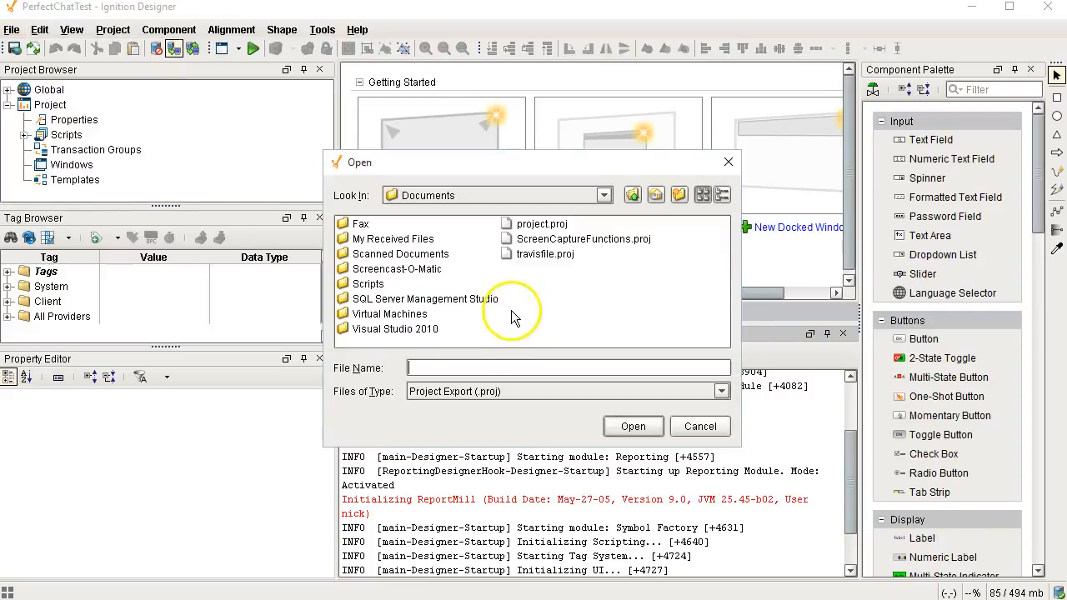
pyautogui.click(544, 193)
pyautogui.scroll(2, 505, 242)
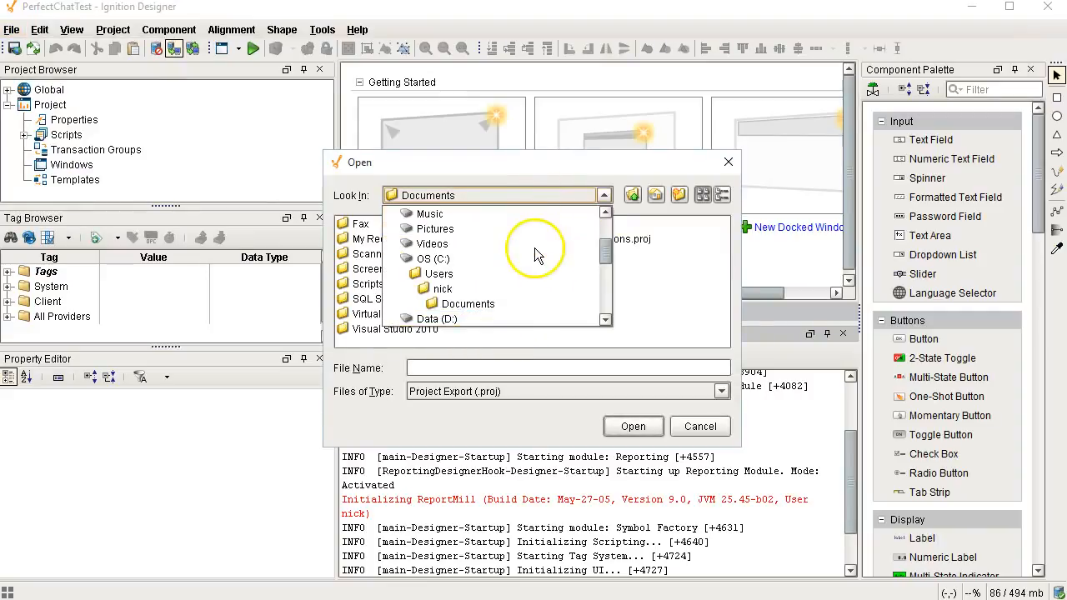
pyautogui.scroll(1, 490, 250)
pyautogui.click(484, 244)
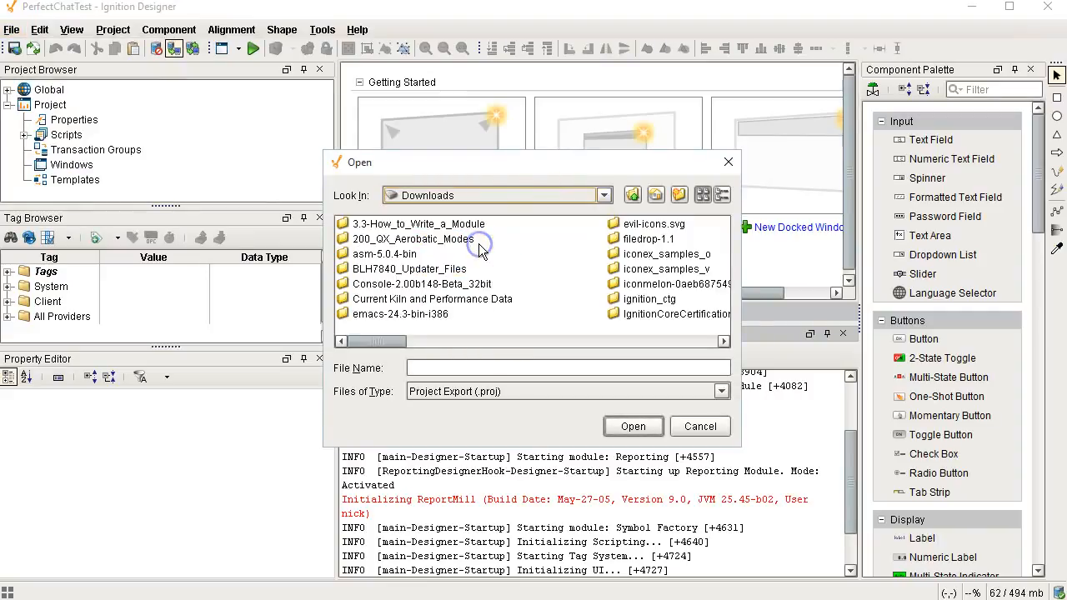
pyautogui.moveTo(387, 340); pyautogui.dragTo(734, 342)
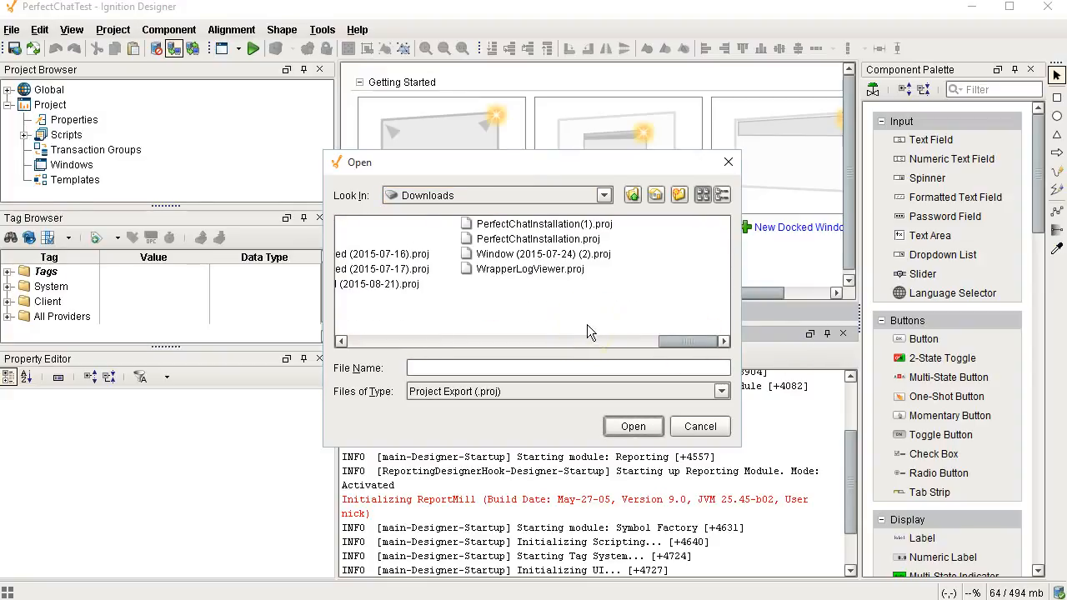
pyautogui.click(550, 225)
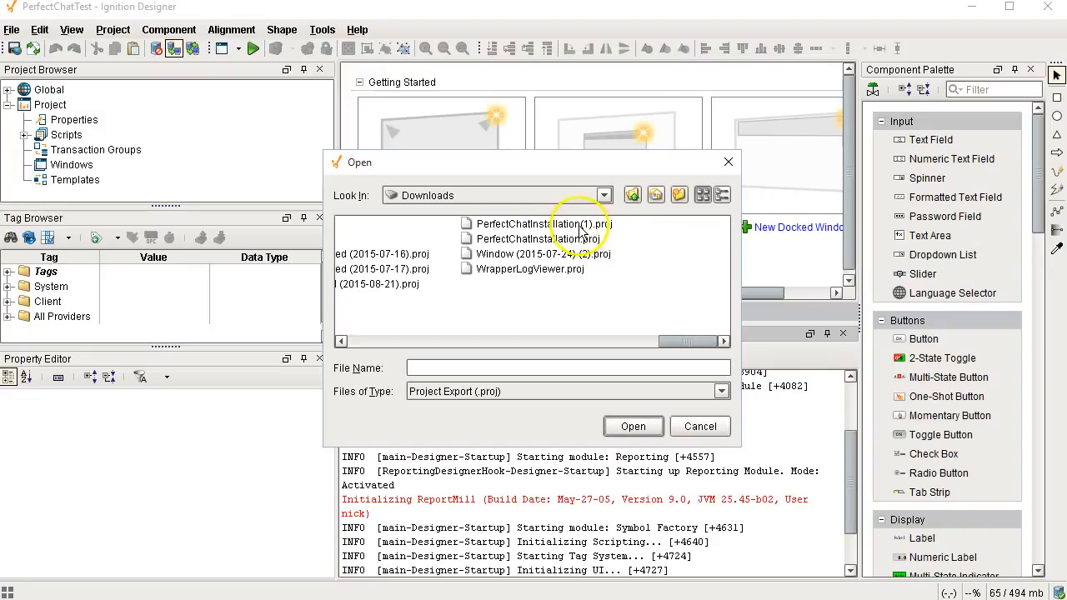
pyautogui.click(632, 426)
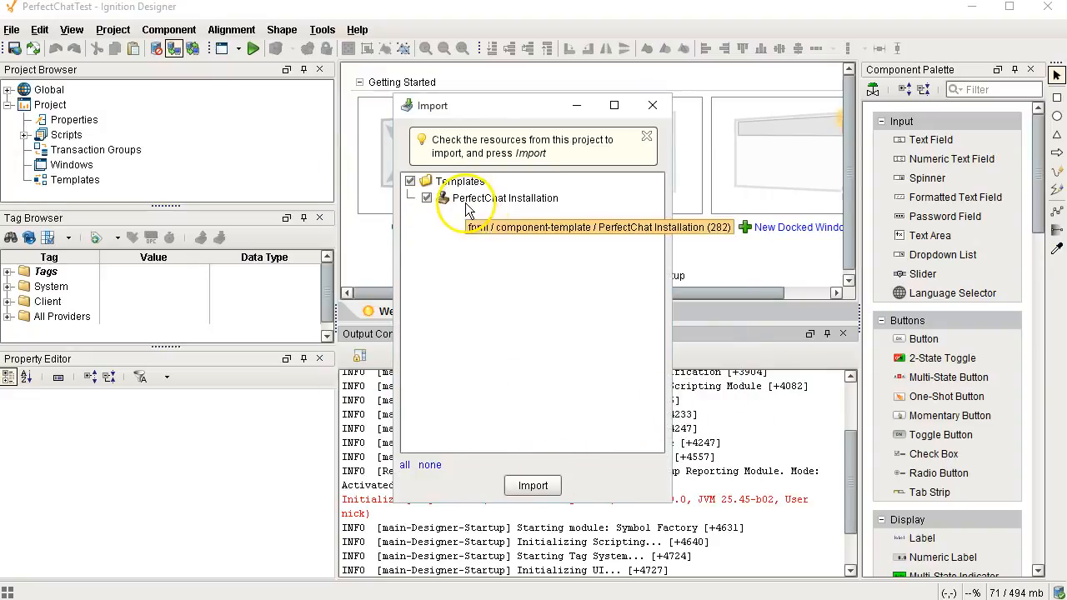
pyautogui.click(537, 487)
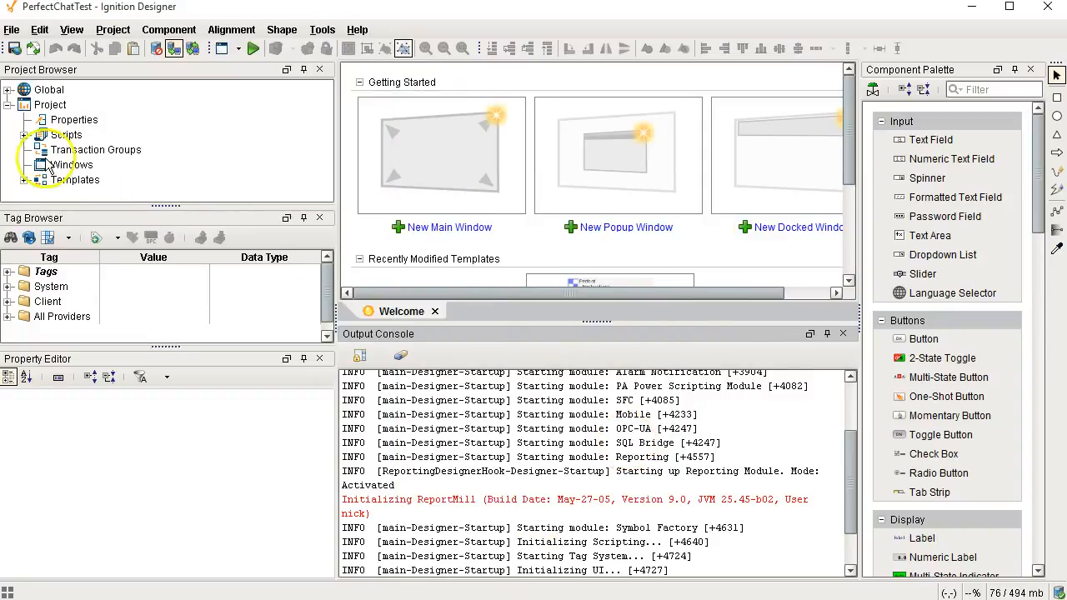
# Step: Open the PerfectChat Installation template, close the Output Console, and switch to Preview Mode
pyautogui.click(23, 181)
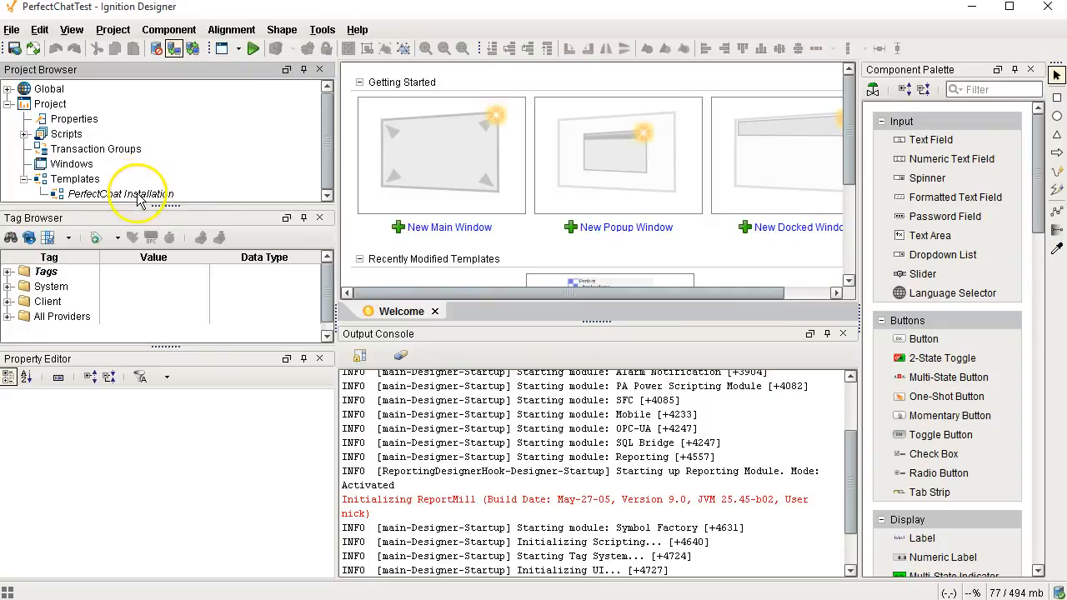
pyautogui.doubleClick(147, 193)
pyautogui.click(847, 335)
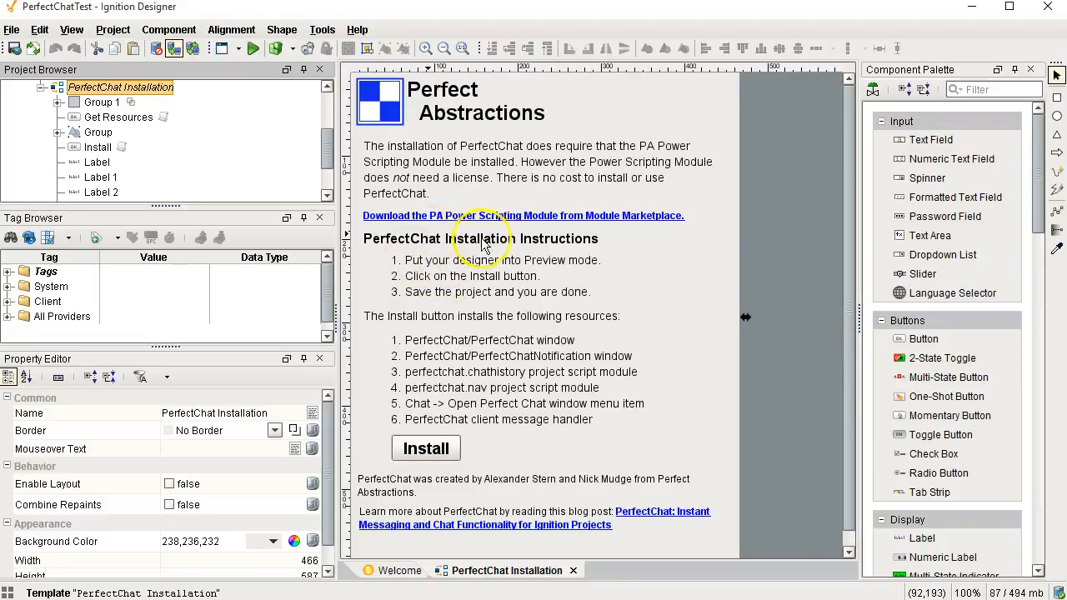
pyautogui.click(253, 49)
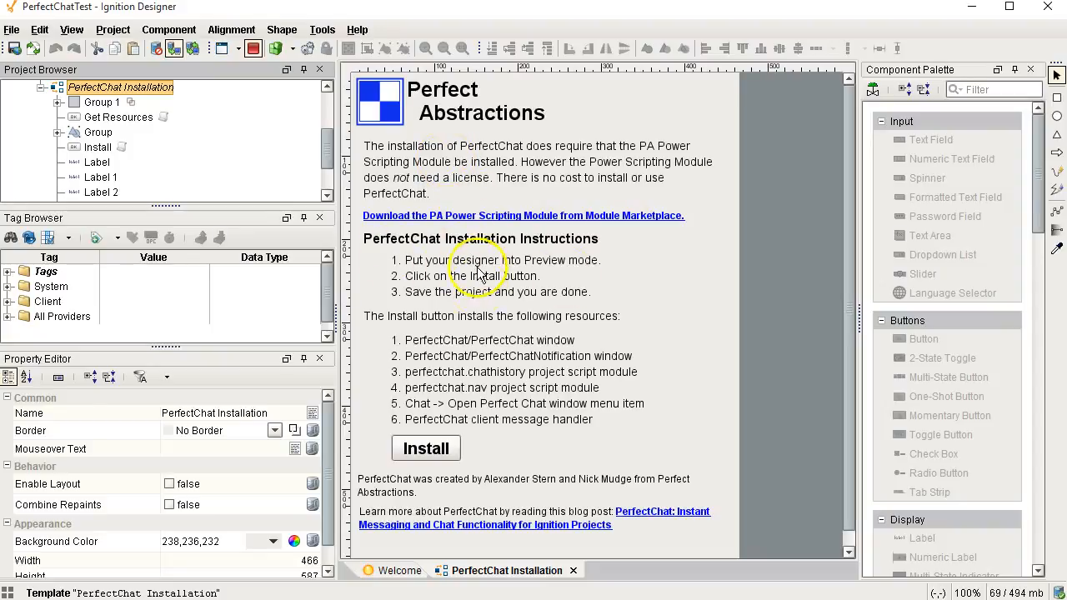
# Step: Install the PerfectChat resources into the PerfectChatTest project and save it to the Gateway
pyautogui.click(426, 451)
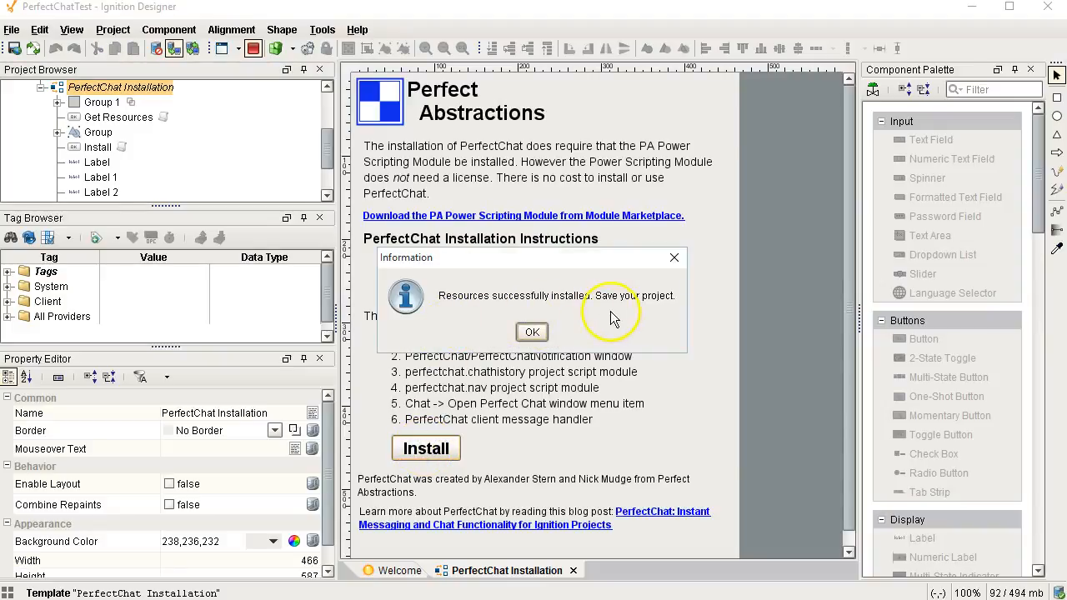
pyautogui.click(13, 49)
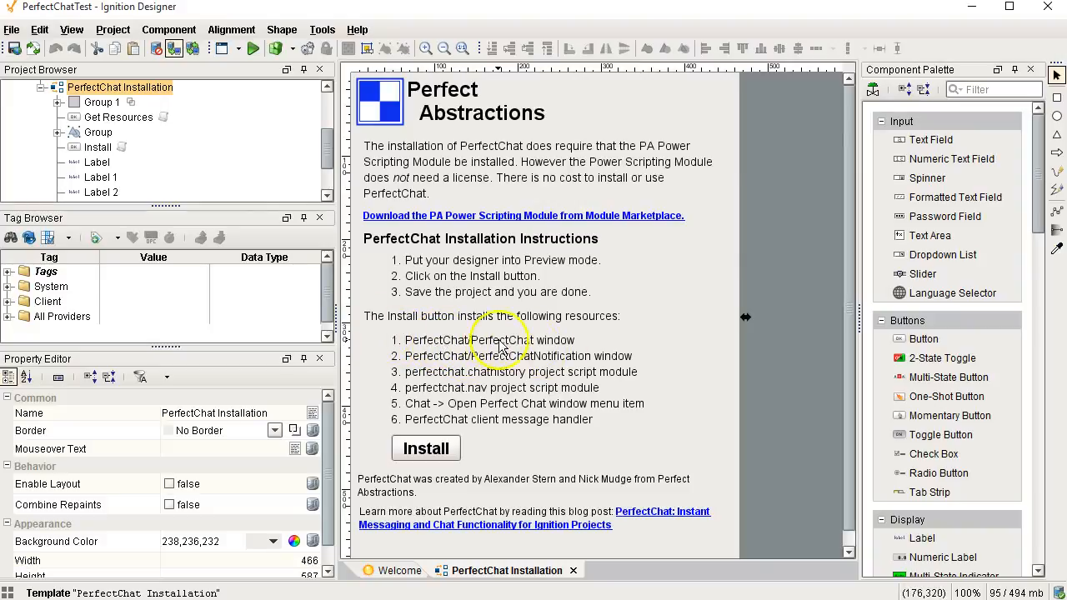
# Step: Collapse Templates and expand Windows > PerfectChat to show the installed chat windows
pyautogui.scroll(1, 83, 125)
pyautogui.click(25, 117)
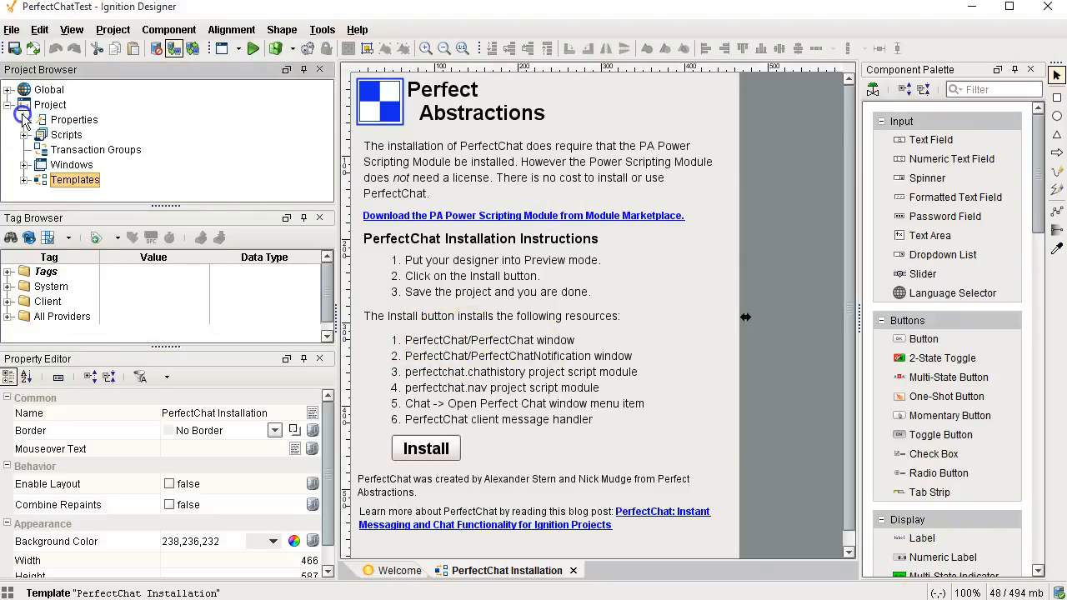
pyautogui.click(25, 164)
pyautogui.click(40, 180)
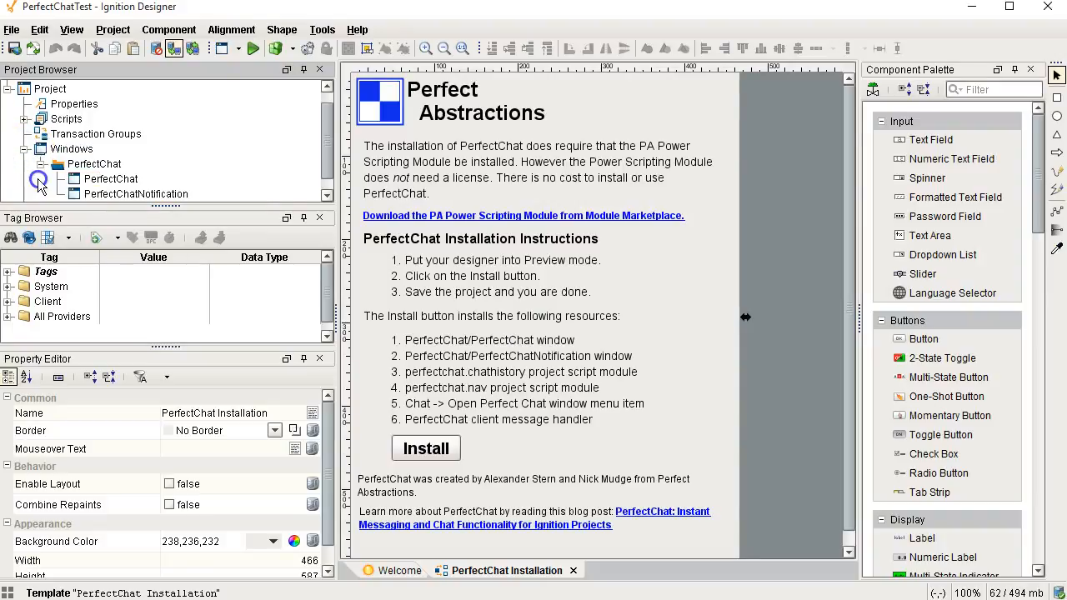
# Step: Expand Scripts > Script Library > perfectchat and open Client Event Scripts
pyautogui.scroll(-1, 116, 163)
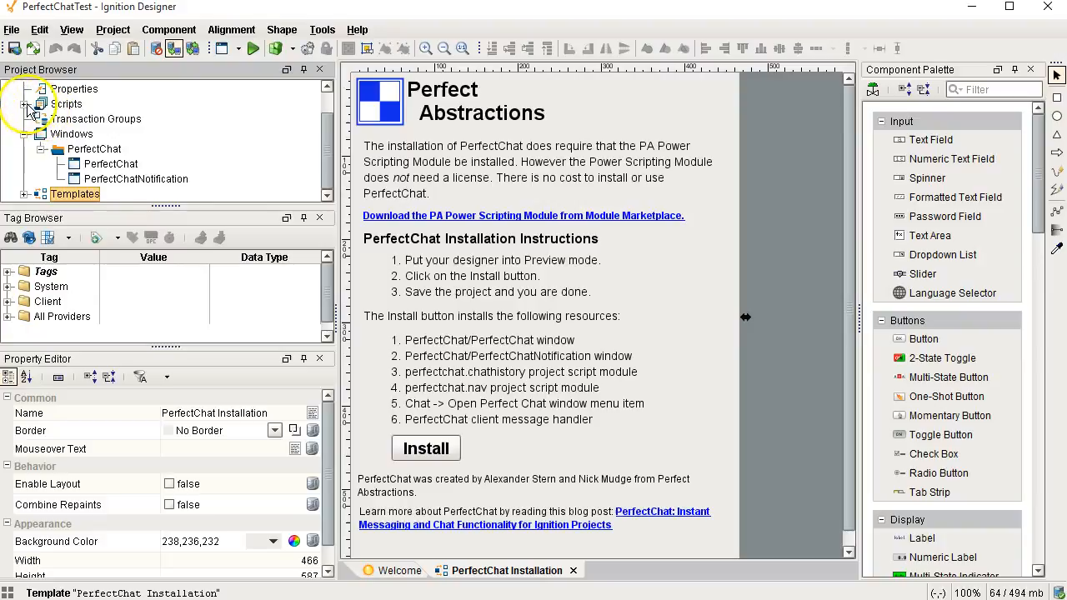
pyautogui.click(24, 104)
pyautogui.click(41, 119)
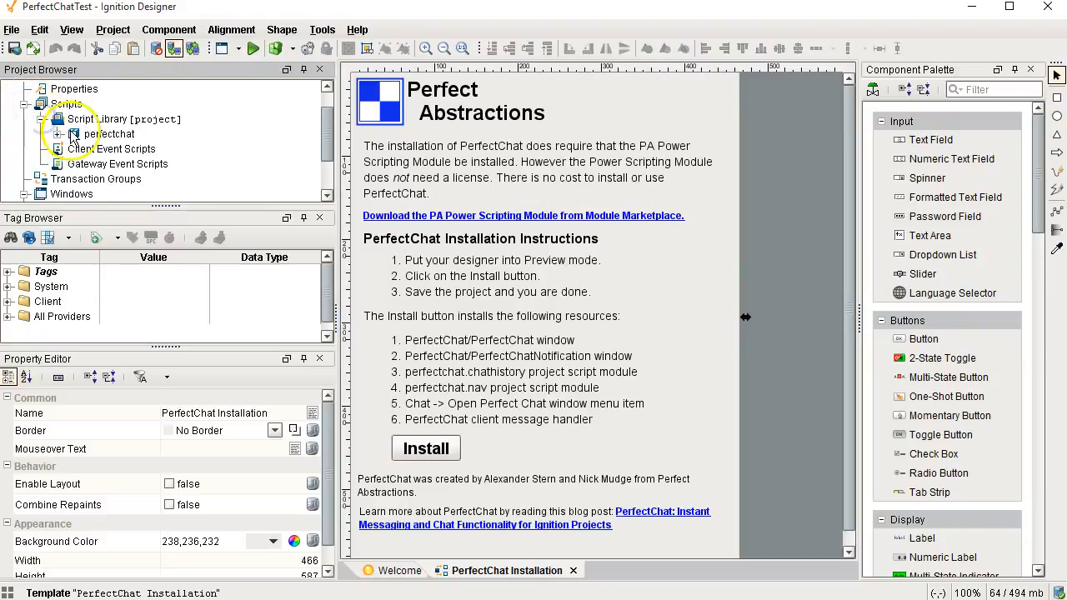
pyautogui.click(58, 134)
pyautogui.scroll(-1, 121, 163)
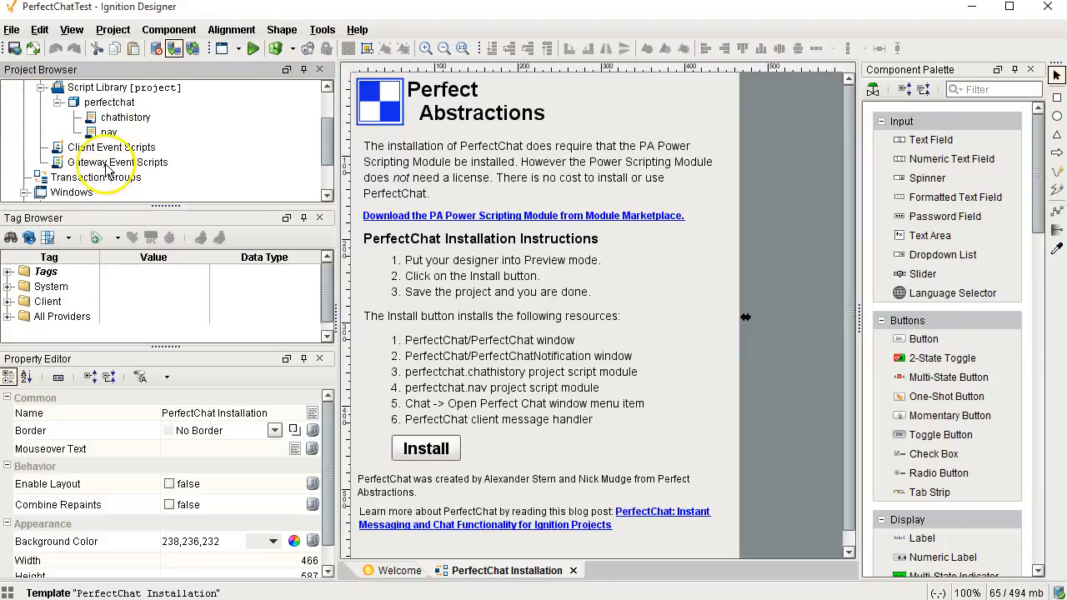
pyautogui.doubleClick(104, 147)
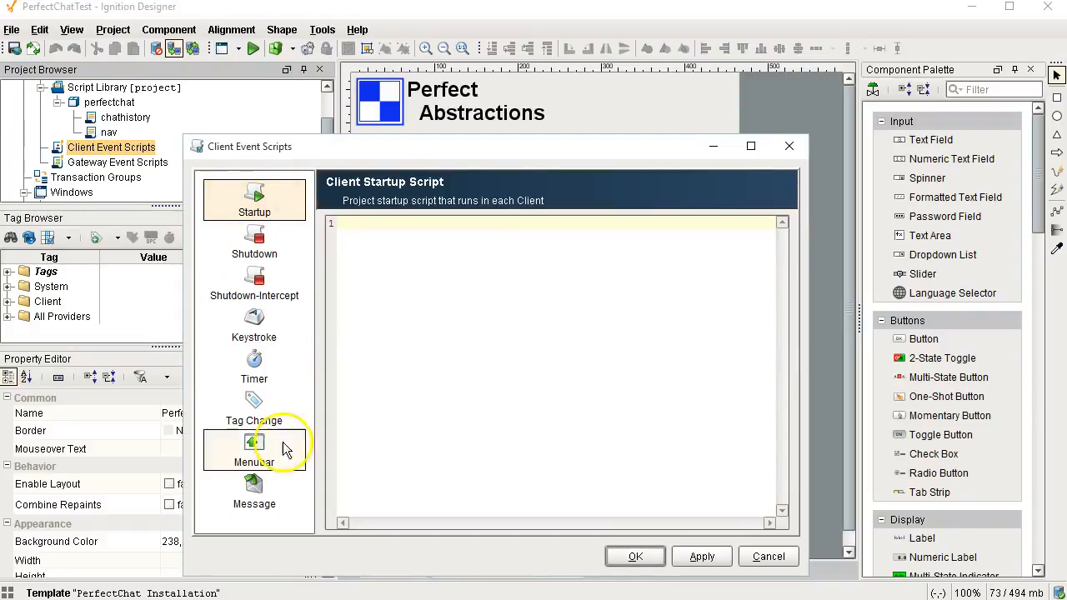
# Step: Review the PerfectChat client message handler code
pyautogui.click(254, 490)
pyautogui.click(406, 267)
pyautogui.scroll(-3, 567, 450)
pyautogui.scroll(3, 556, 396)
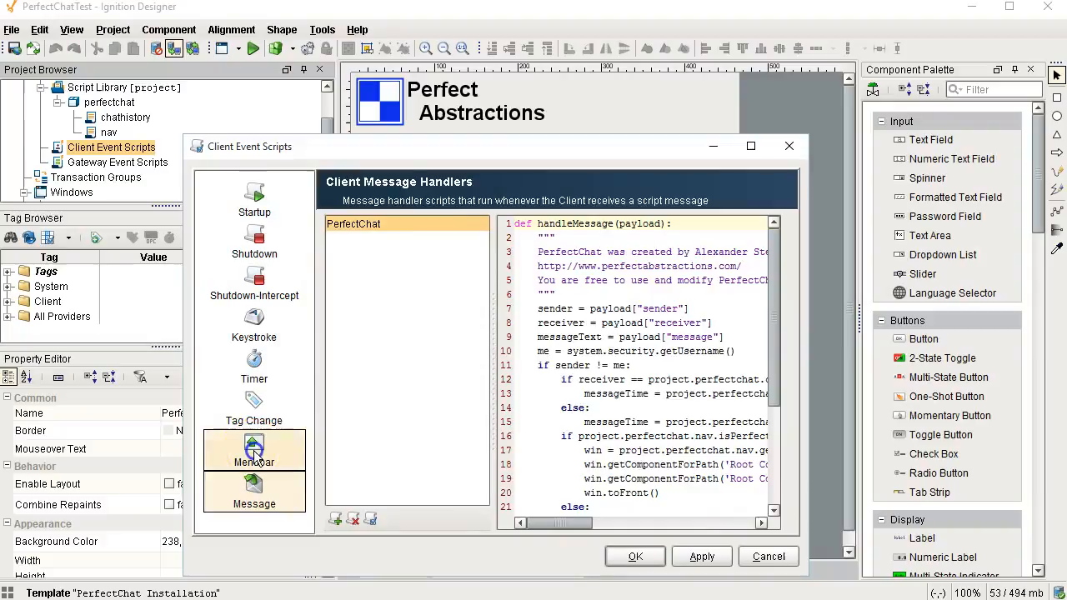
# Step: Inspect the Chat > Open Perfect Chat menu bar item, then close Client Event Scripts
pyautogui.click(254, 450)
pyautogui.doubleClick(356, 252)
pyautogui.click(392, 264)
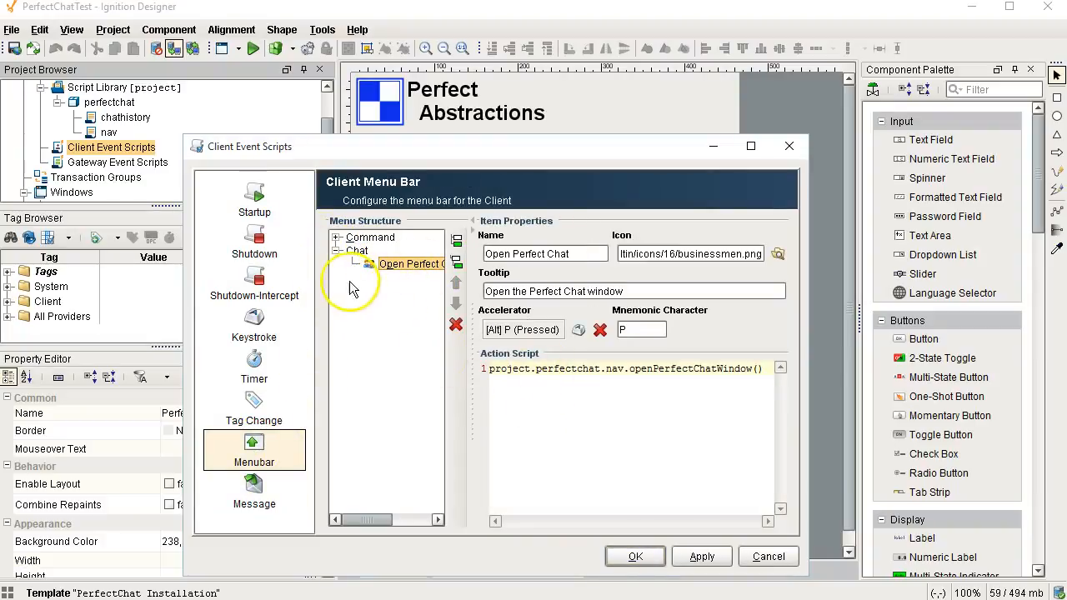
pyautogui.click(788, 146)
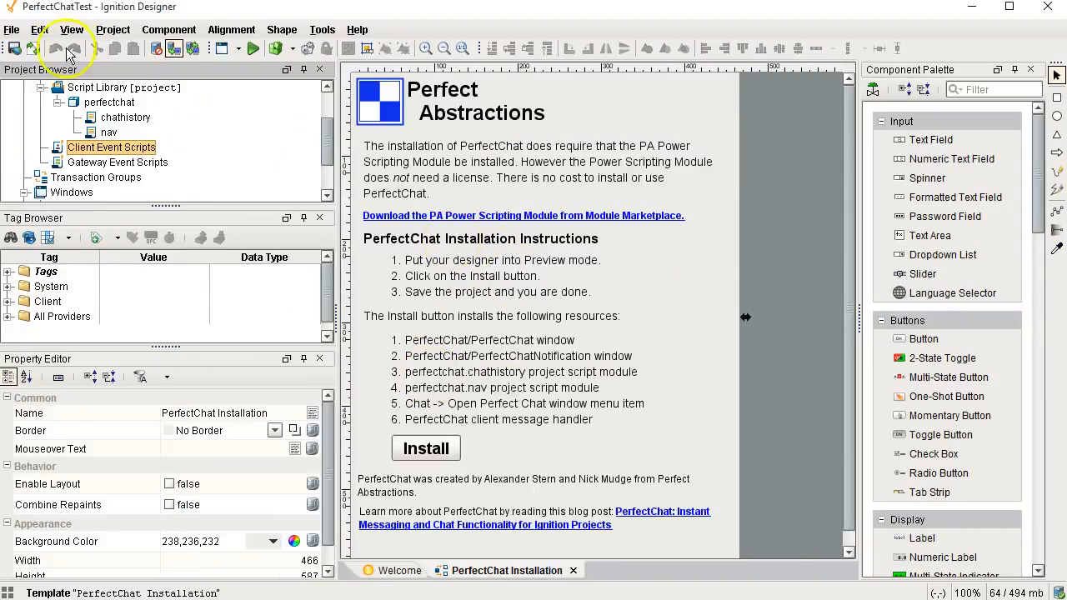
# Step: Save the project and launch it Windowed (Published)
pyautogui.click(14, 48)
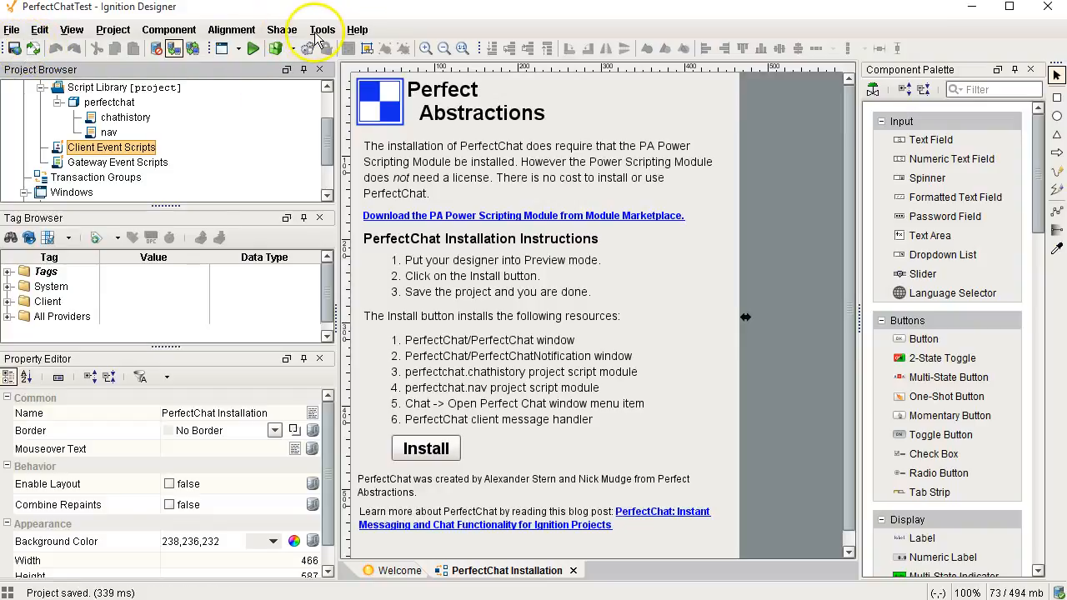
pyautogui.click(322, 29)
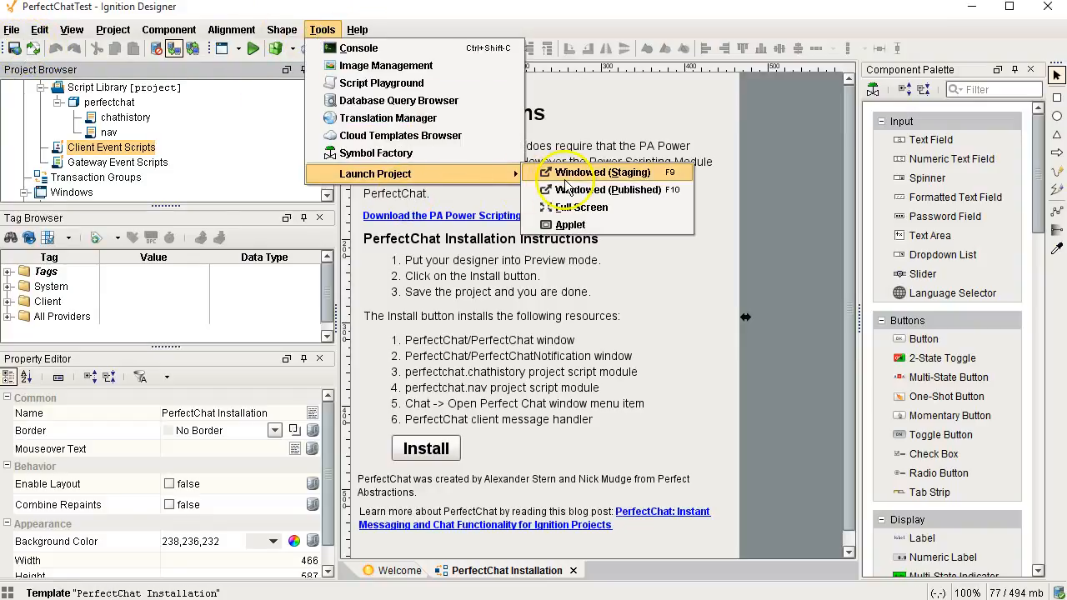
pyautogui.click(588, 191)
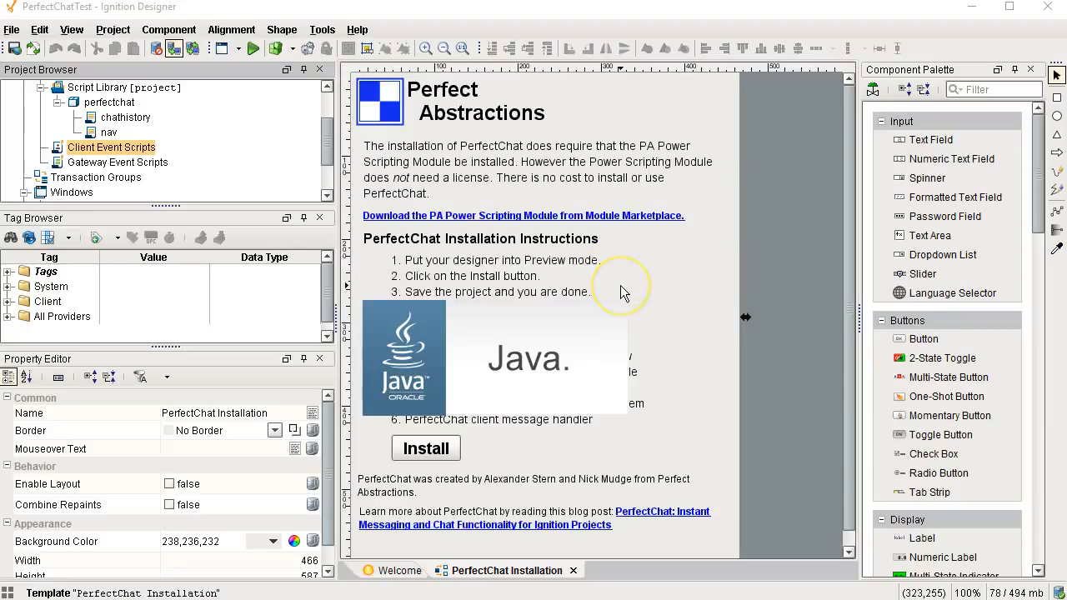
# Step: Accept the untrusted connection warning and launch the published project windowed again
pyautogui.click(324, 29)
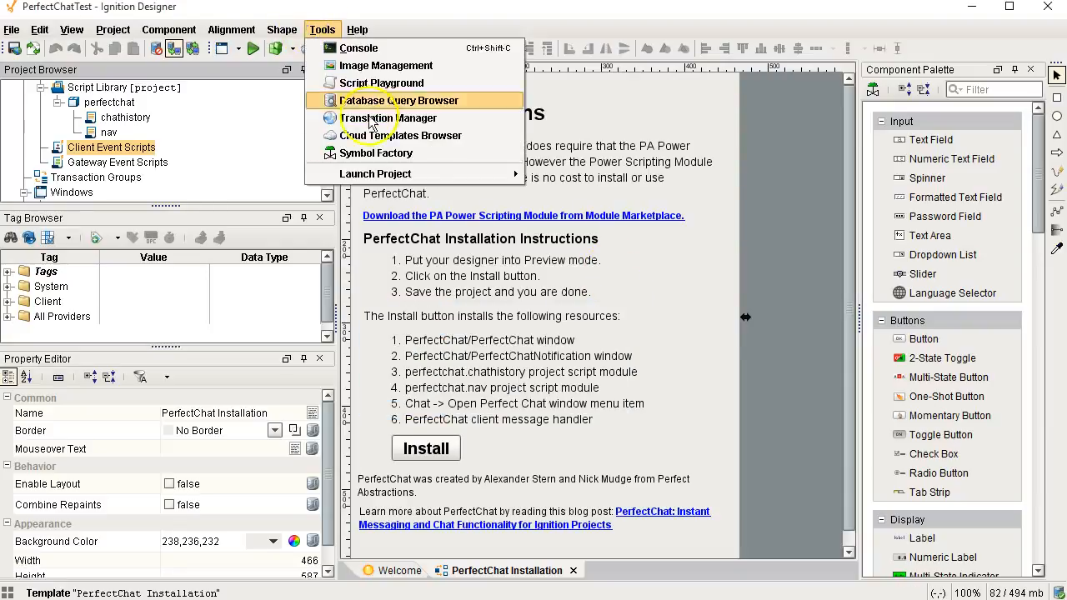
pyautogui.click(417, 194)
pyautogui.click(611, 401)
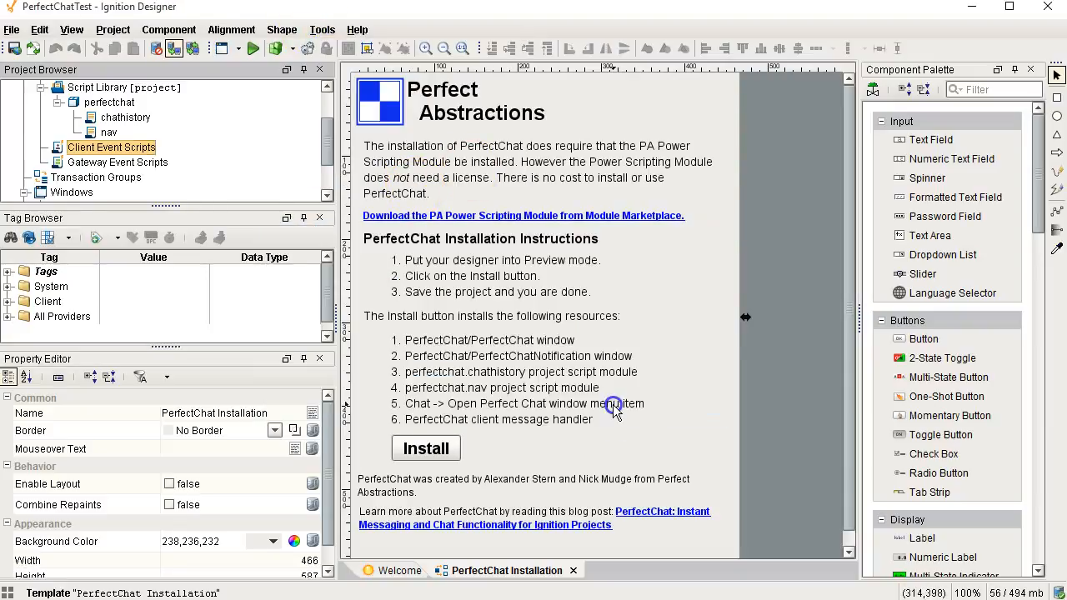
pyautogui.click(322, 29)
pyautogui.moveTo(388, 174)
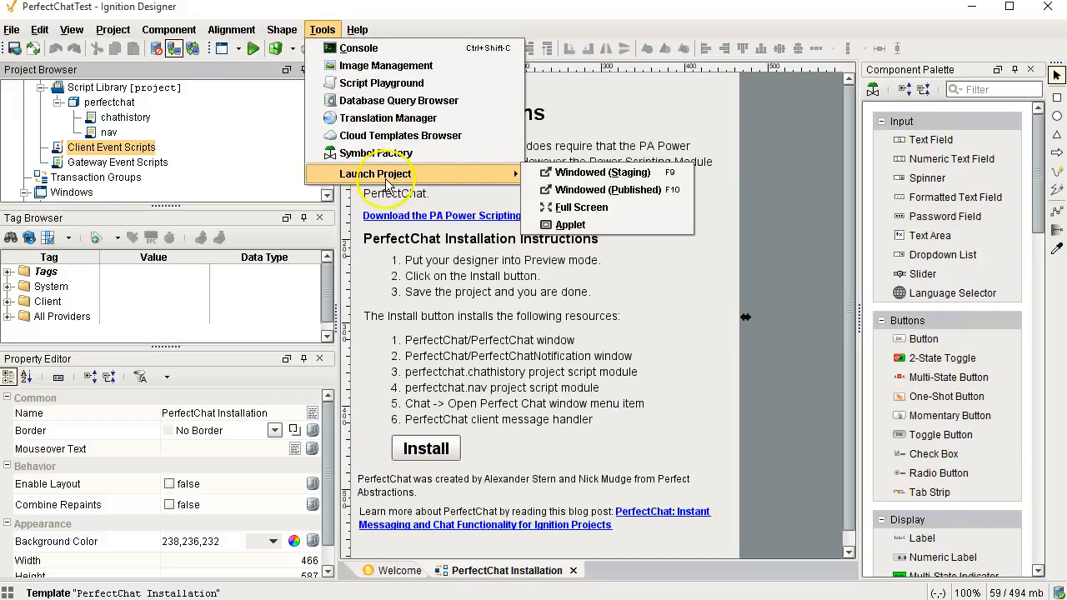
pyautogui.click(575, 190)
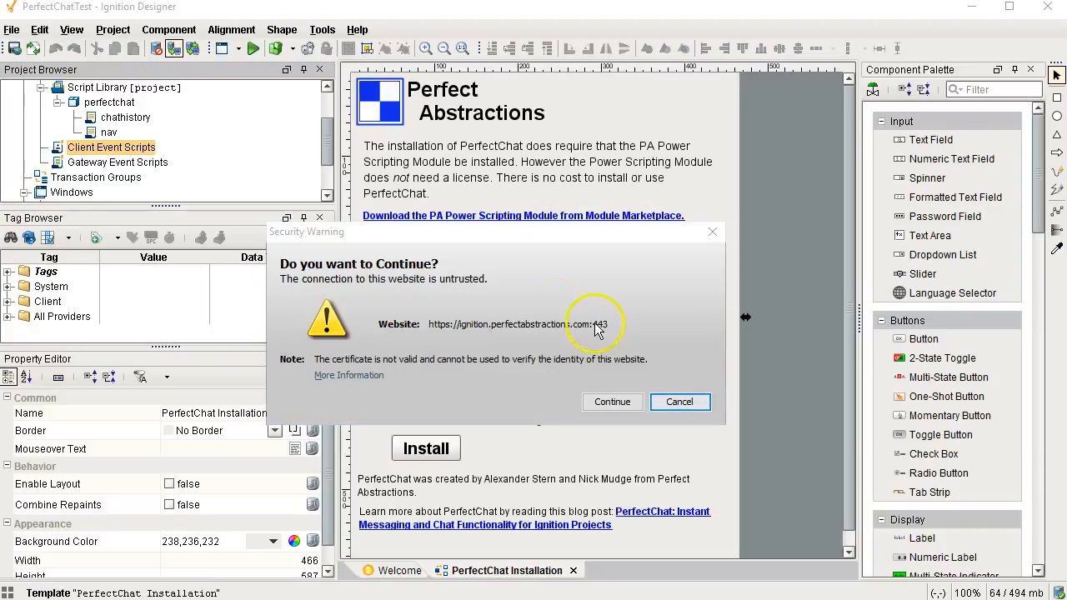
# Step: Accept the certificate warning and log in to PerfectChatTest as admin with the password
pyautogui.click(612, 402)
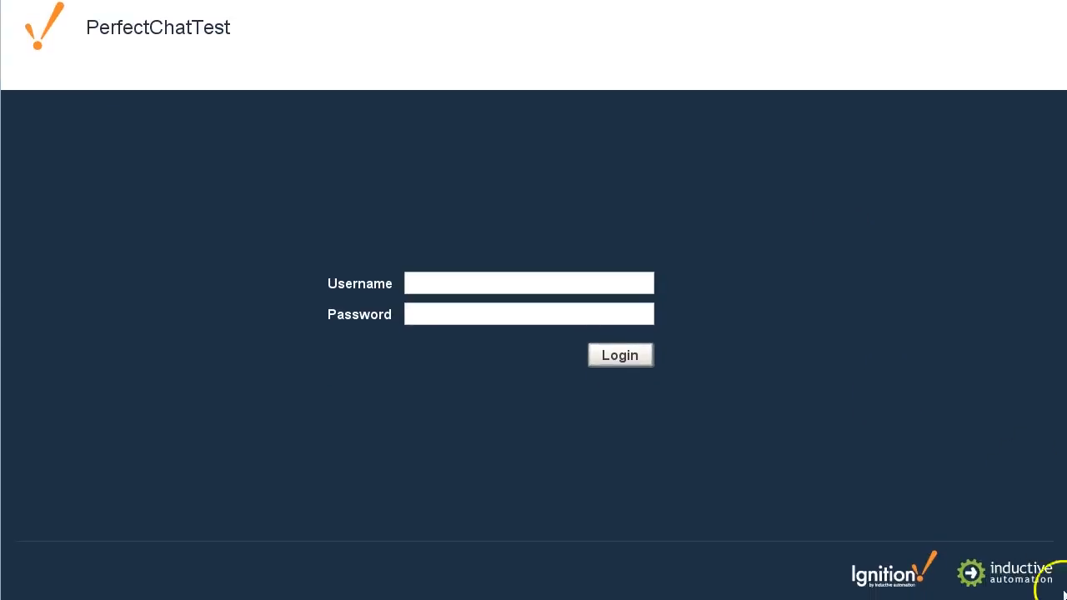
pyautogui.moveTo(1, 0)
pyautogui.mouseDown()
pyautogui.moveTo(0, 13)
pyautogui.moveTo(8, 7)
pyautogui.mouseUp()
pyautogui.click(503, 307)
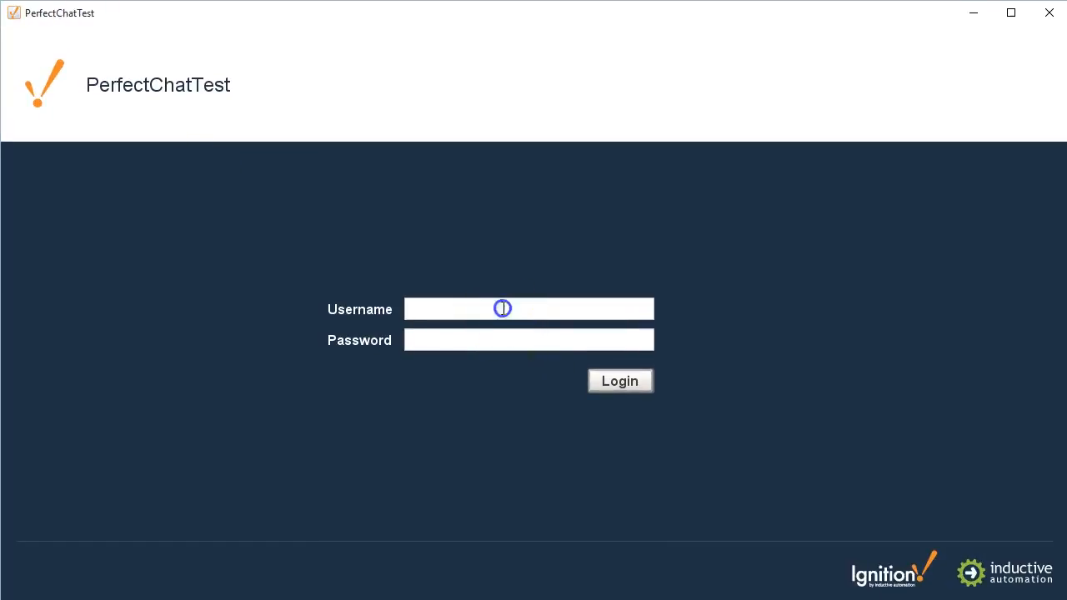
pyautogui.write('admin')
pyautogui.press('Tab')
pyautogui.write('password')
pyautogui.press('Return')
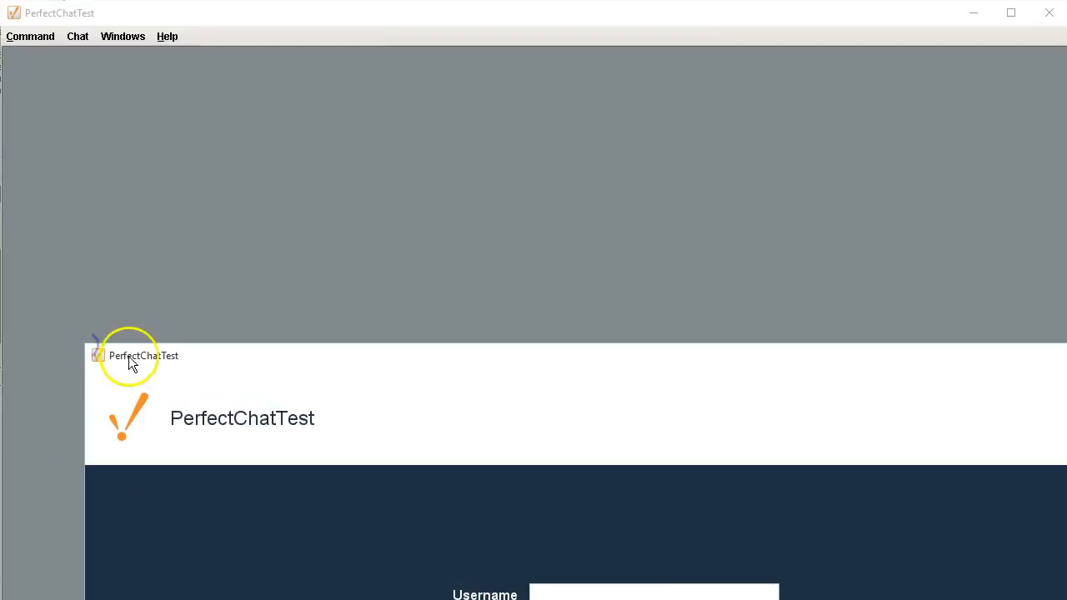
# Step: Move and resize the second login window out of the way to reveal the client
pyautogui.click(156, 351)
pyautogui.moveTo(156, 354); pyautogui.dragTo(65, 9)
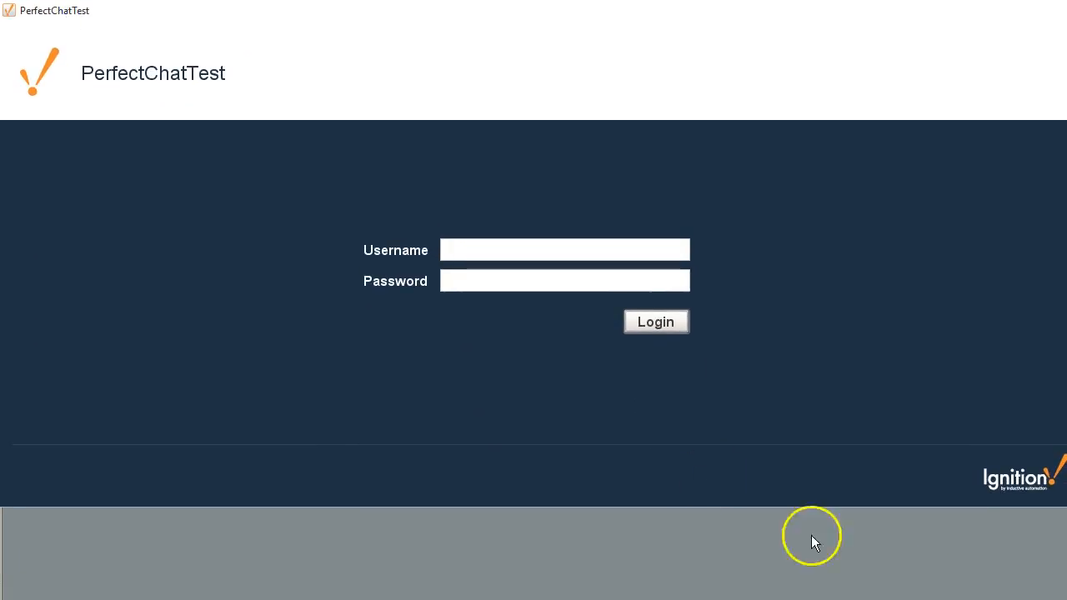
pyautogui.moveTo(1066, 507); pyautogui.dragTo(1066, 599)
pyautogui.click(480, 308)
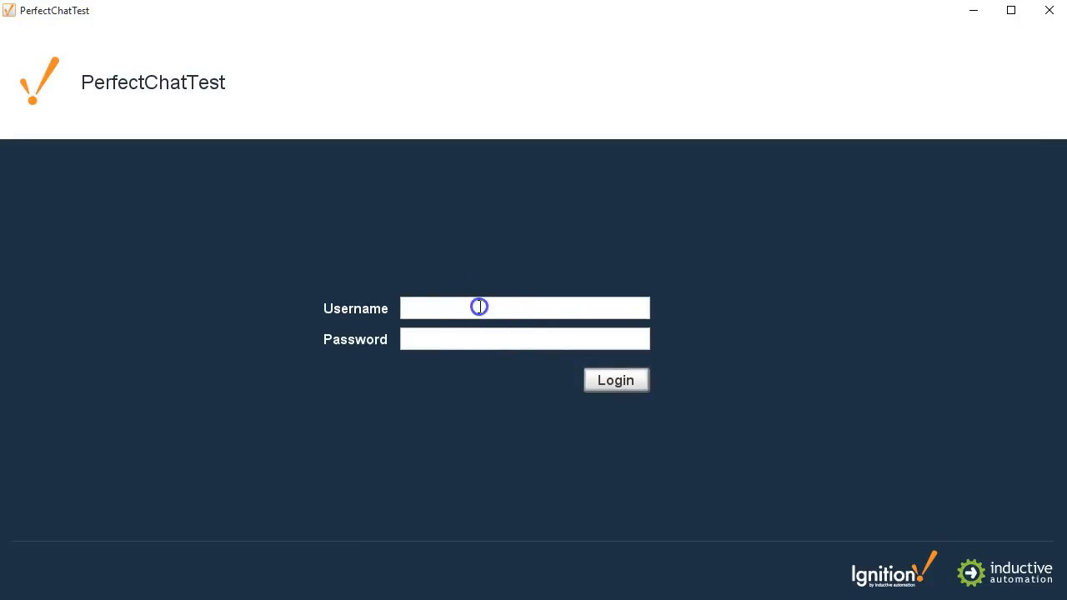
pyautogui.moveTo(443, 9); pyautogui.dragTo(1066, 148)
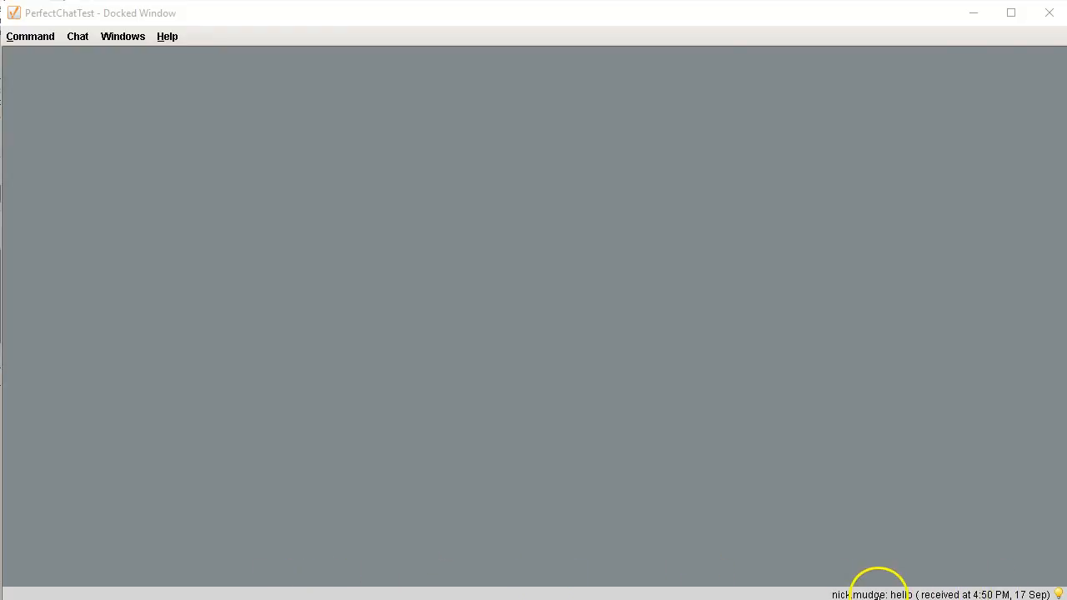
# Step: Open the chat from the hello notification, send a greeting reply to the other user, then switch contacts
pyautogui.click(938, 595)
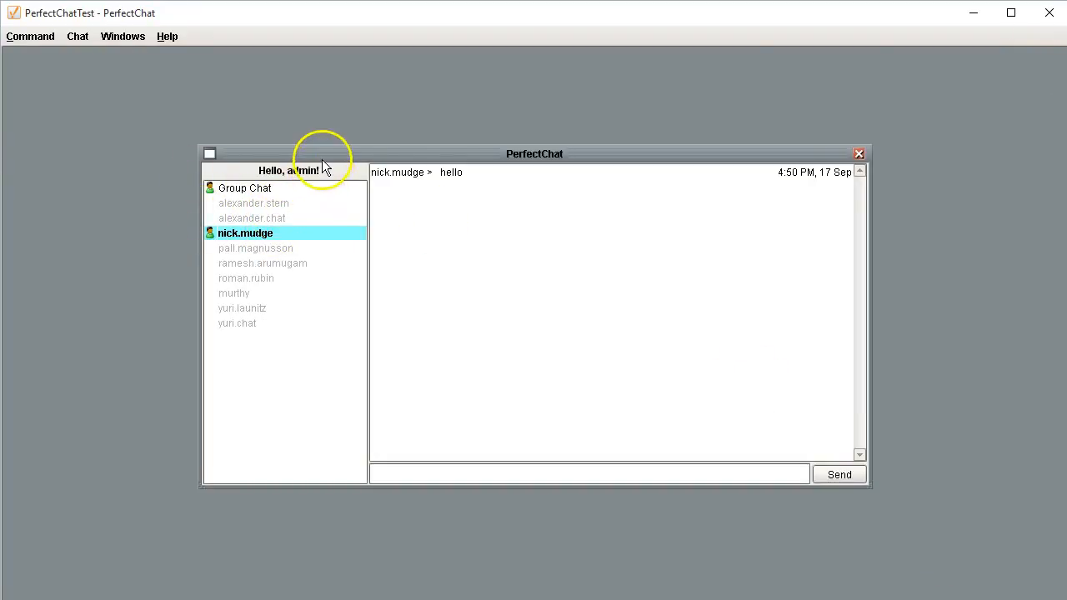
pyautogui.click(424, 473)
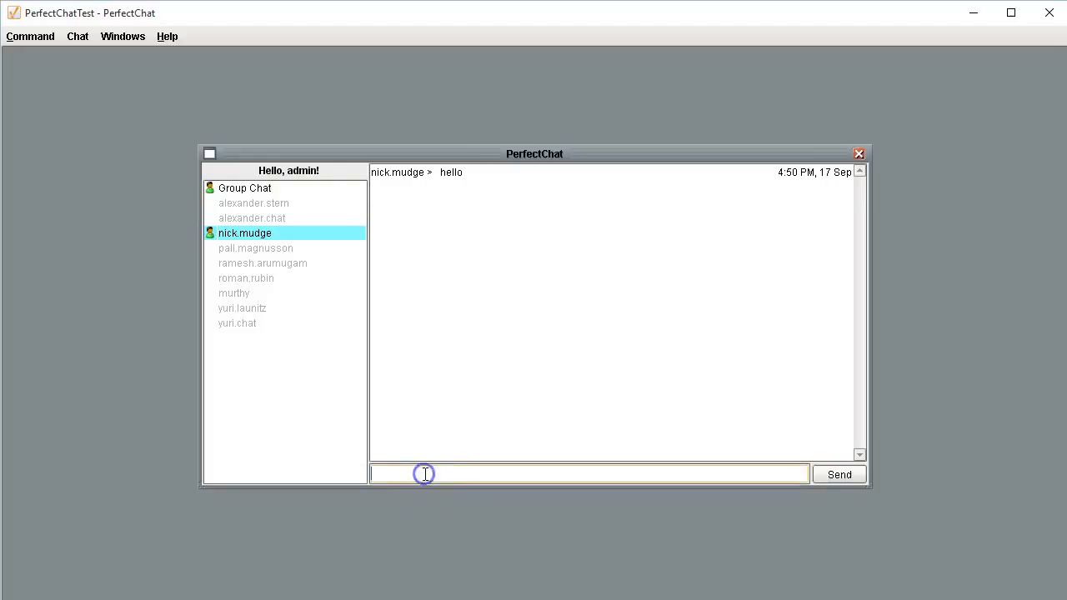
pyautogui.write('hi there nick')
pyautogui.press('Return')
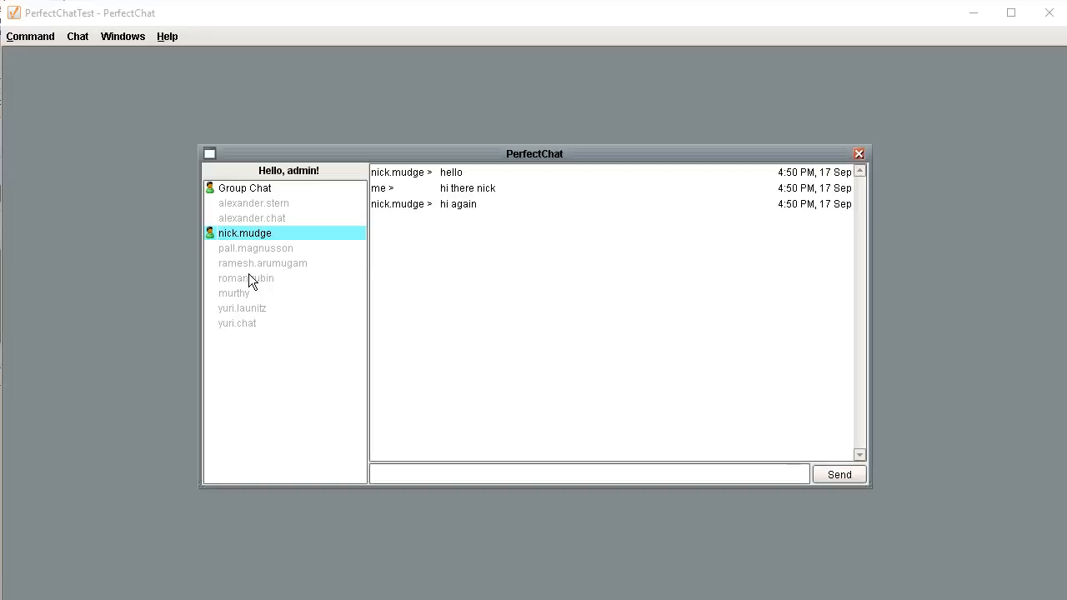
pyautogui.click(248, 279)
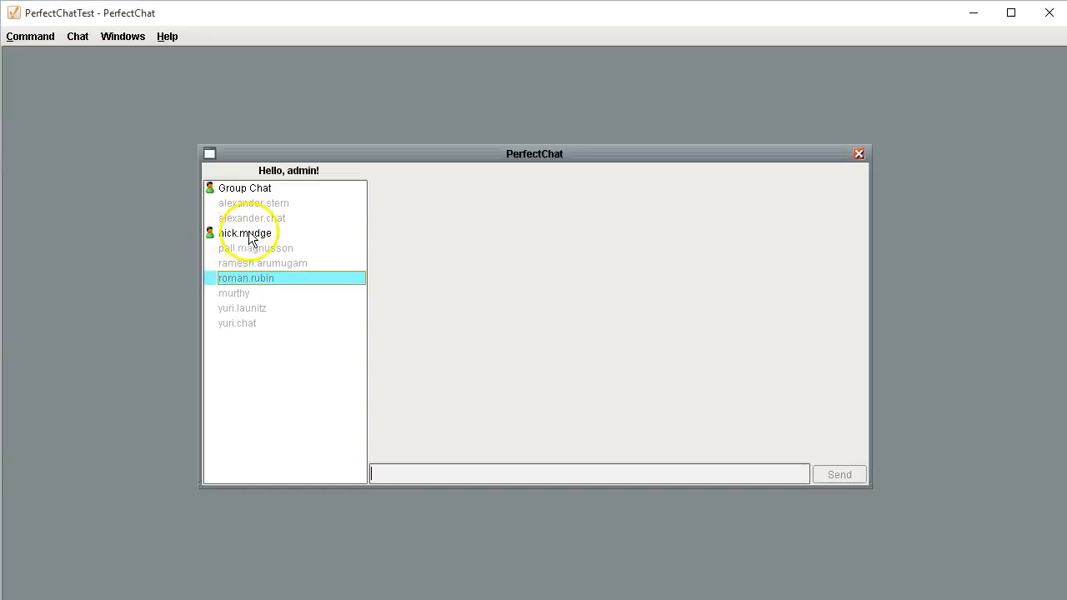
# Step: Browse the contacts, then post 'something' to Group Chat
pyautogui.click(262, 235)
pyautogui.click(263, 263)
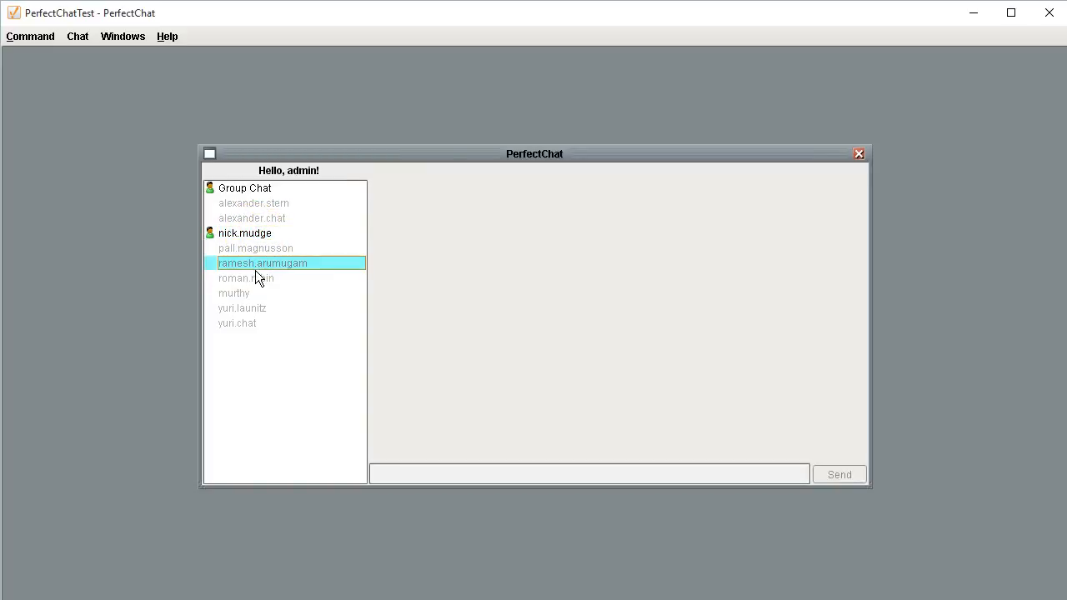
pyautogui.click(250, 233)
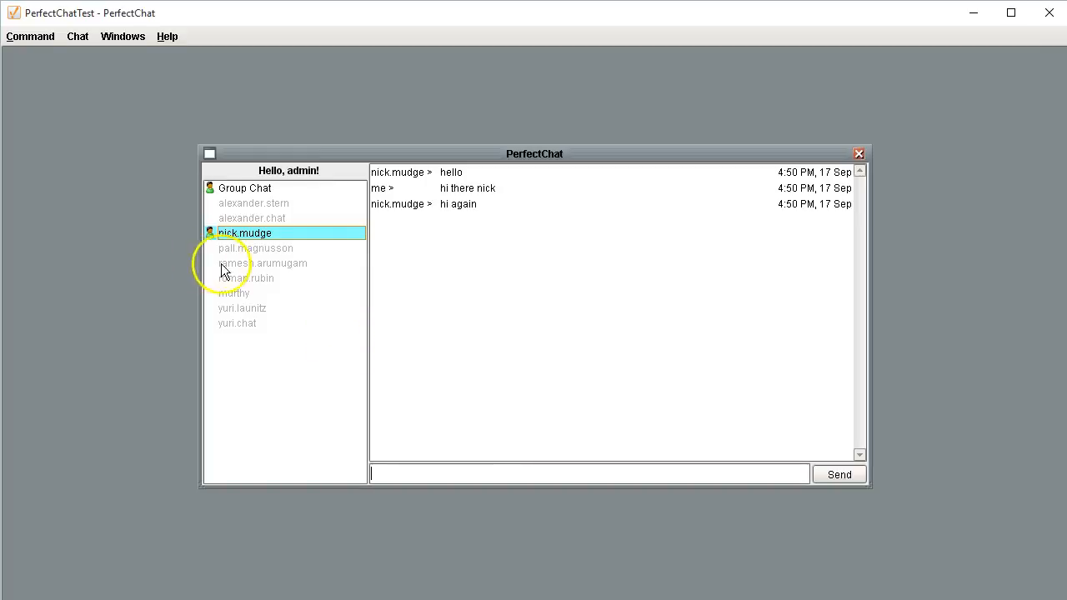
pyautogui.click(255, 190)
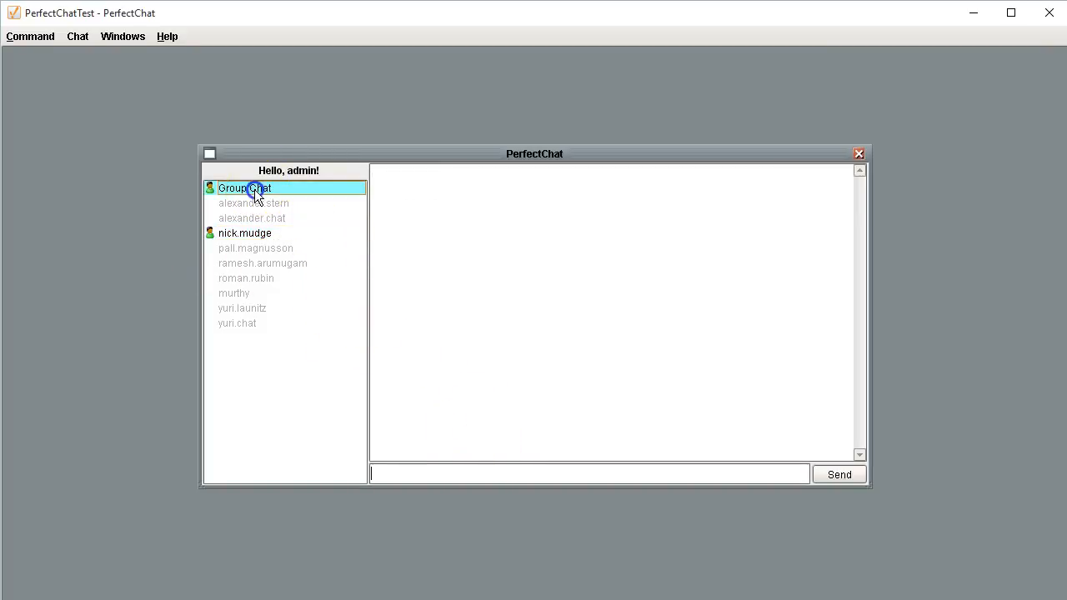
pyautogui.click(457, 470)
pyautogui.write('something')
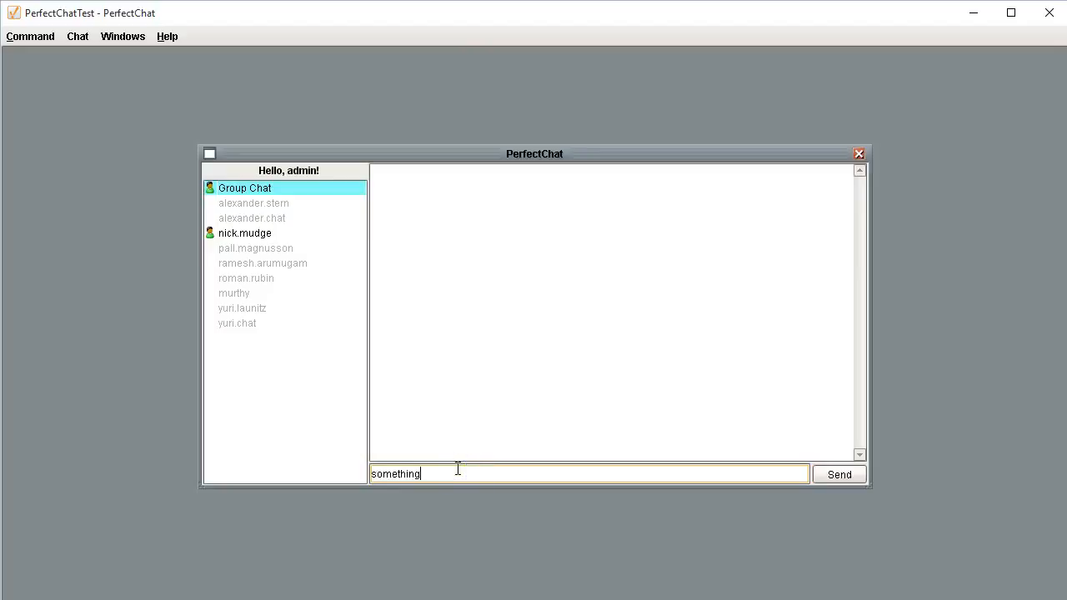
pyautogui.press('Return')
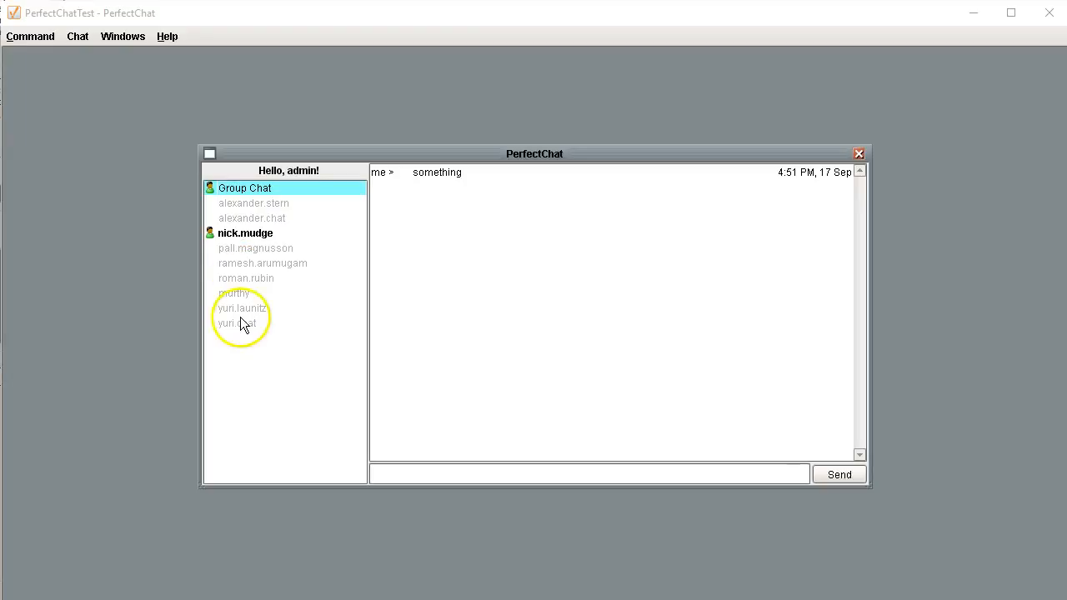
# Step: Check the private conversation's new replies and close the PerfectChat window
pyautogui.click(241, 236)
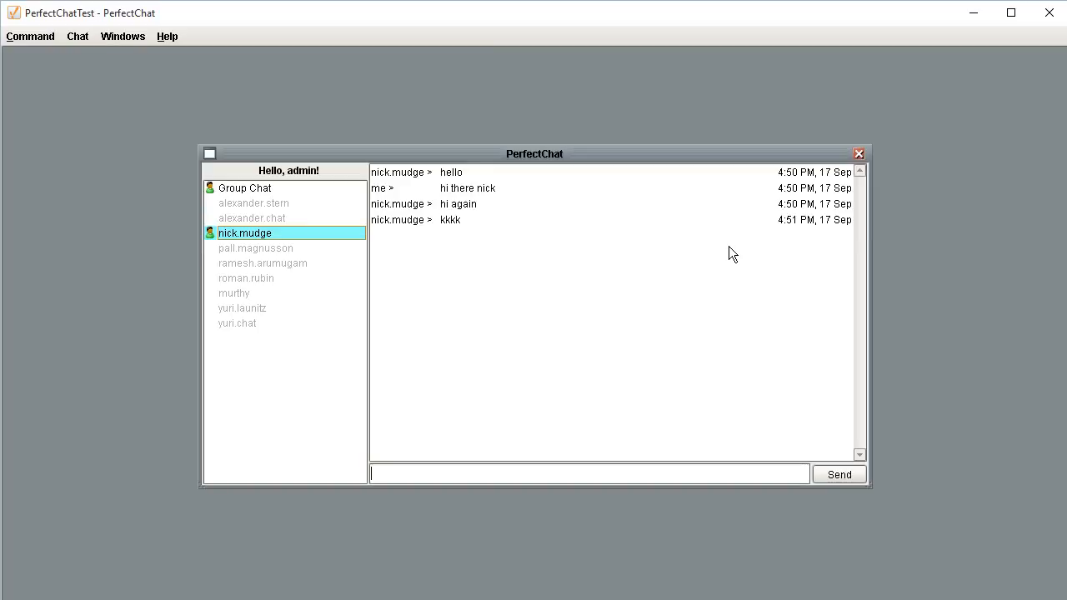
pyautogui.click(731, 248)
pyautogui.click(858, 156)
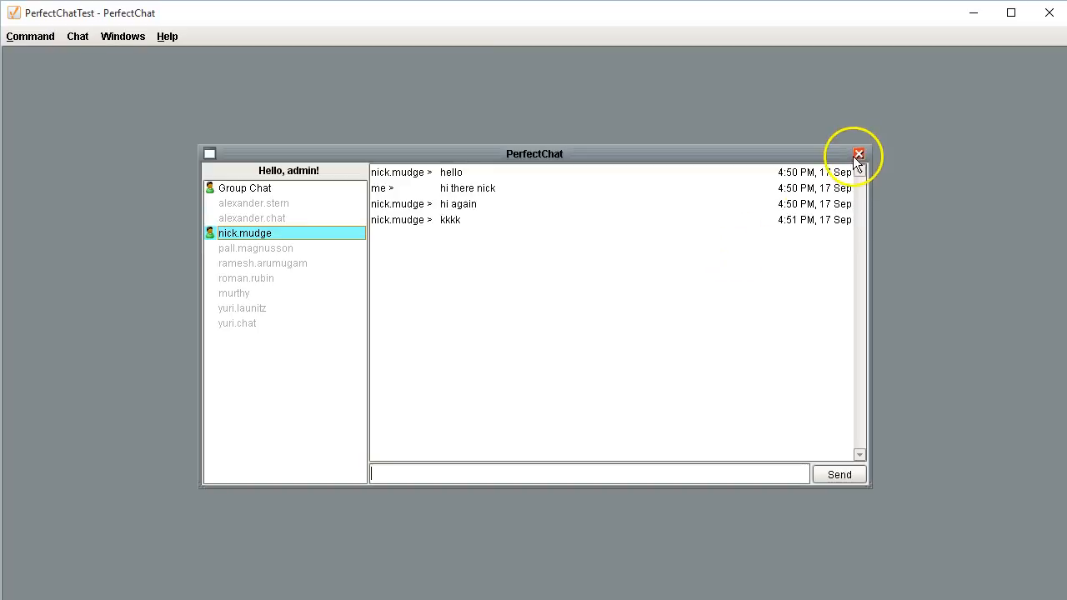